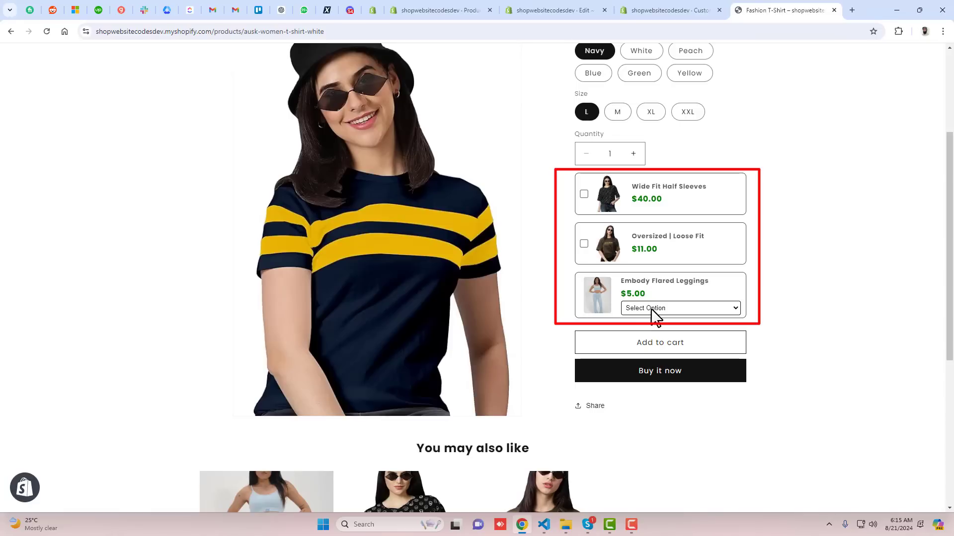
Add the T-shirt with the White / Small leggings add-on to the cart, then remove the leggings in the cart
click(678, 309)
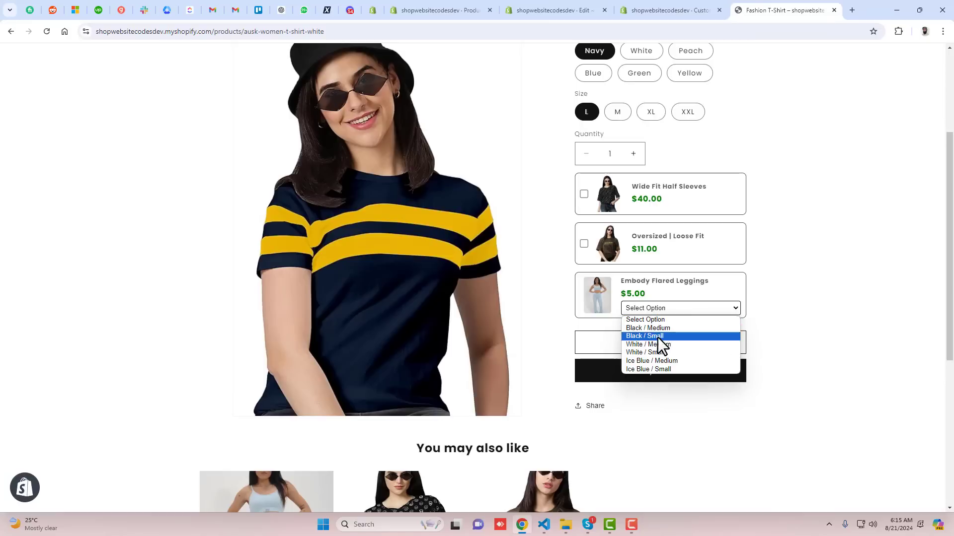
click(647, 351)
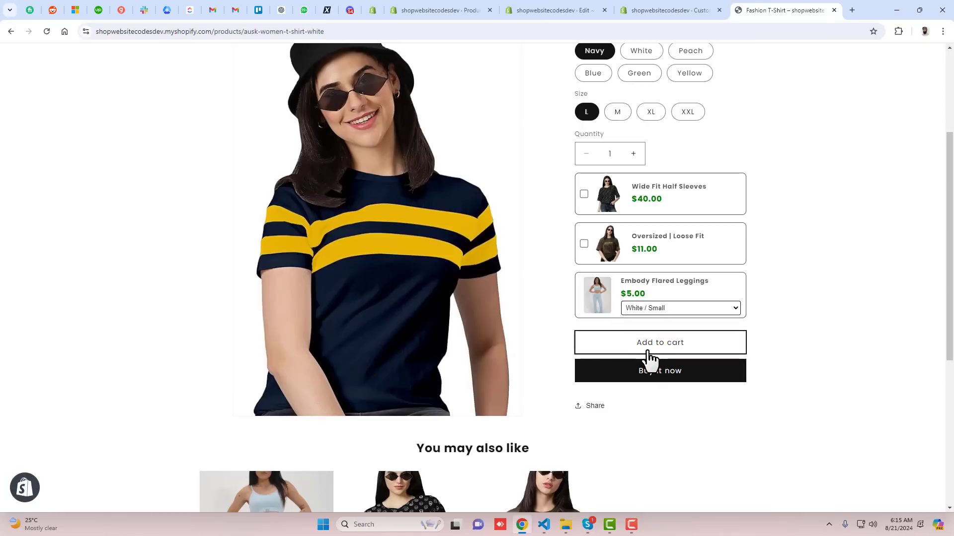
click(666, 350)
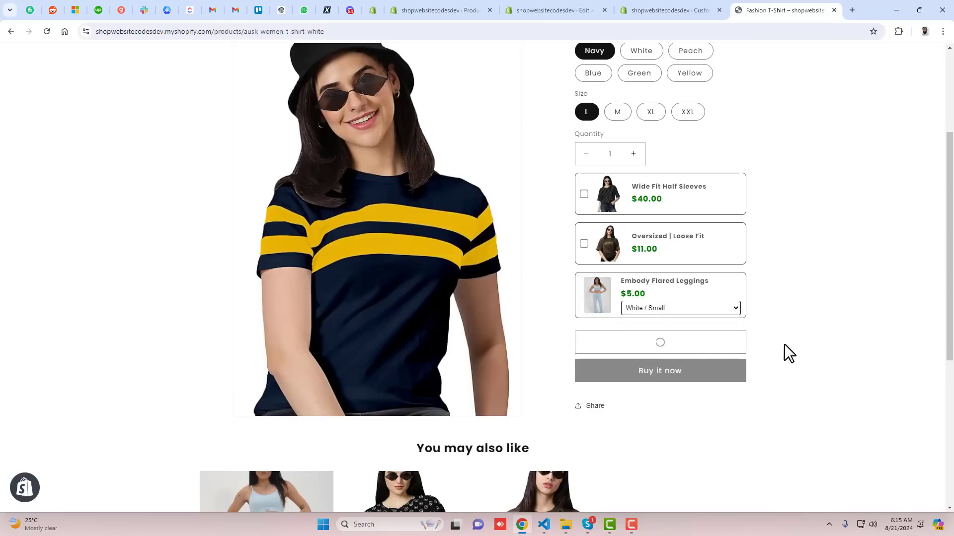
click(666, 207)
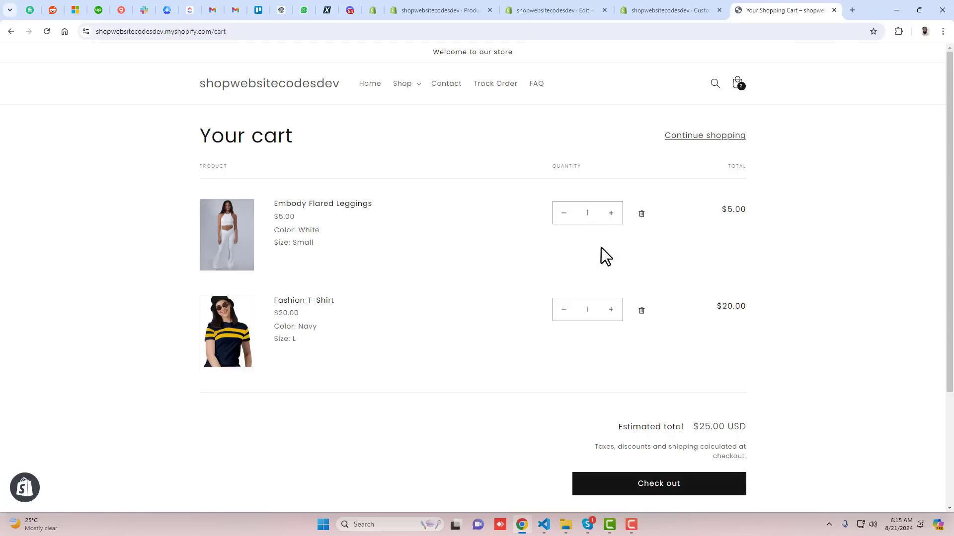
click(641, 214)
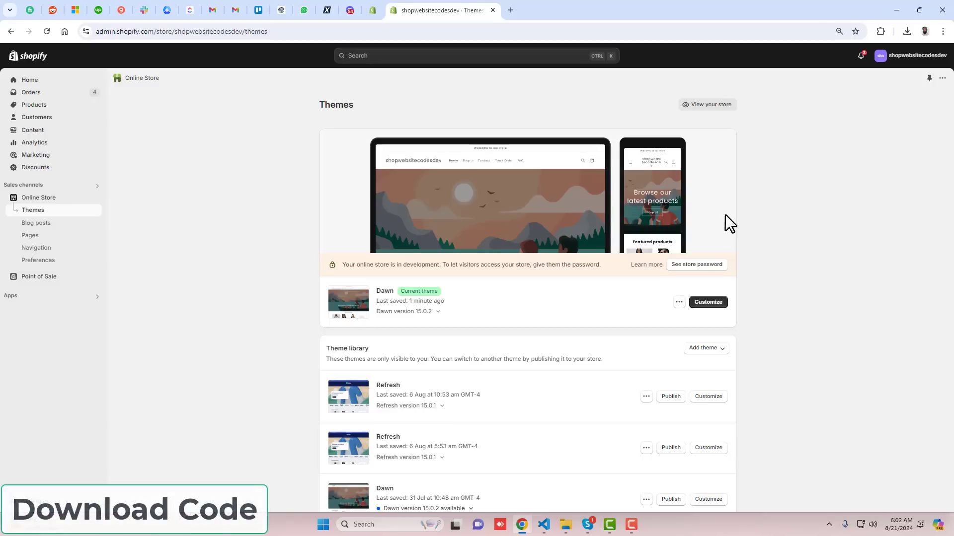
Open documentation.txt from the addon-product folder in VS Code
click(566, 526)
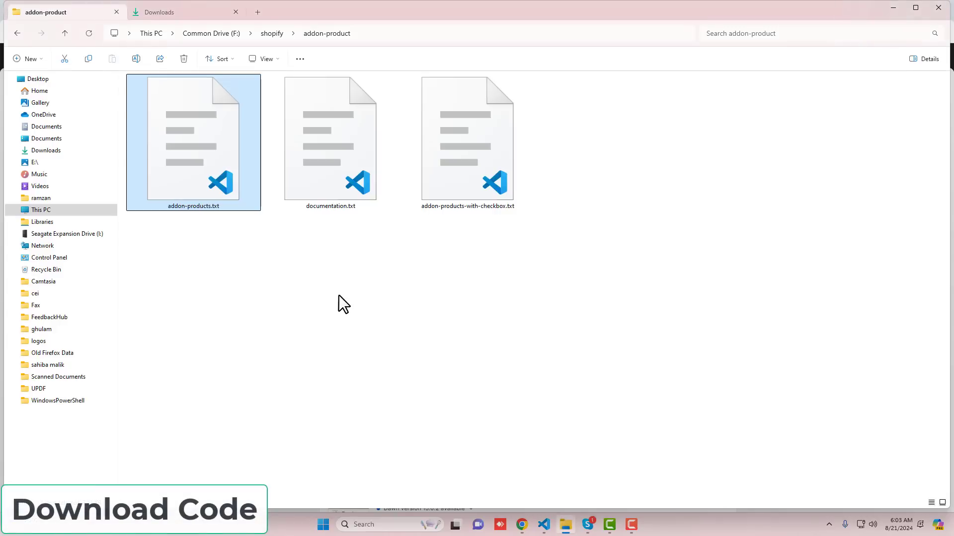
click(333, 190)
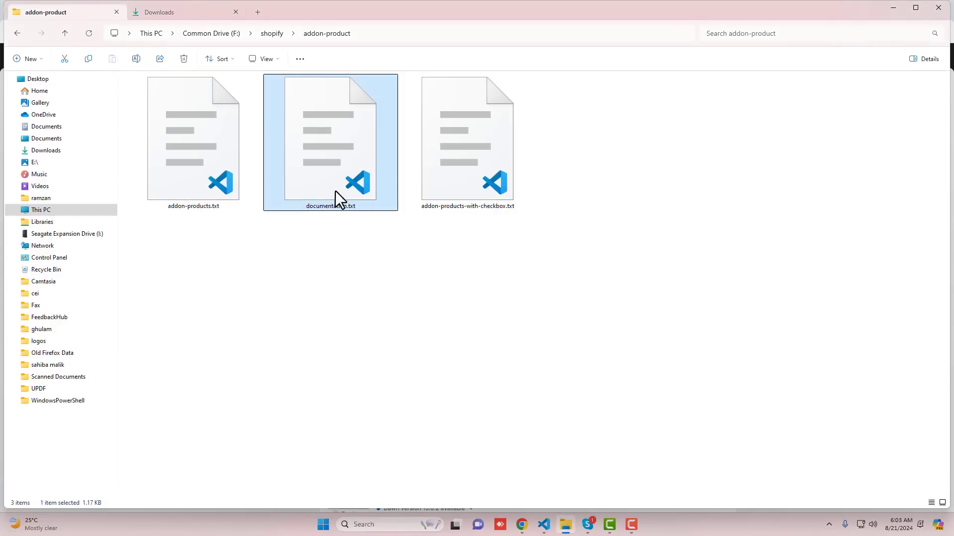
double_click(341, 153)
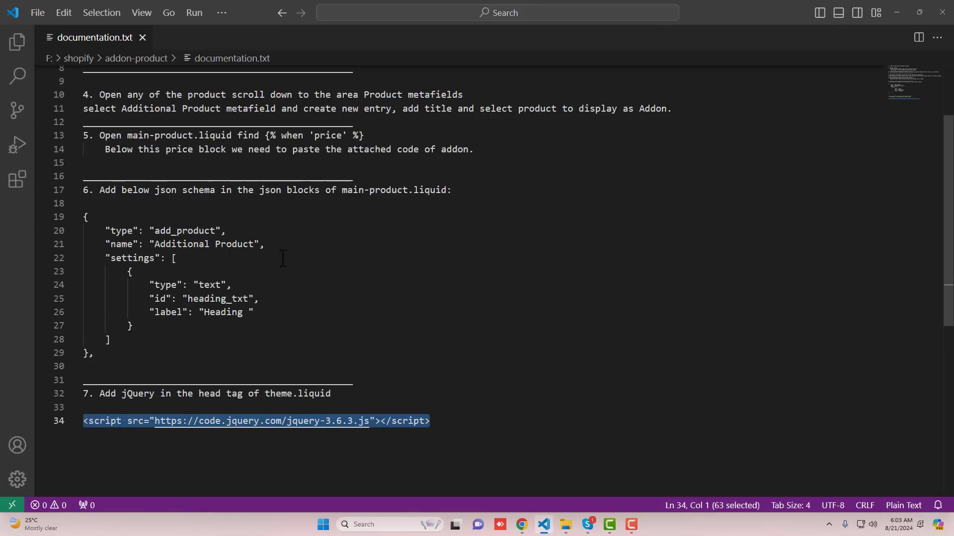
Scroll documentation.txt up to its opening setup steps, then switch back to Chrome
click(327, 299)
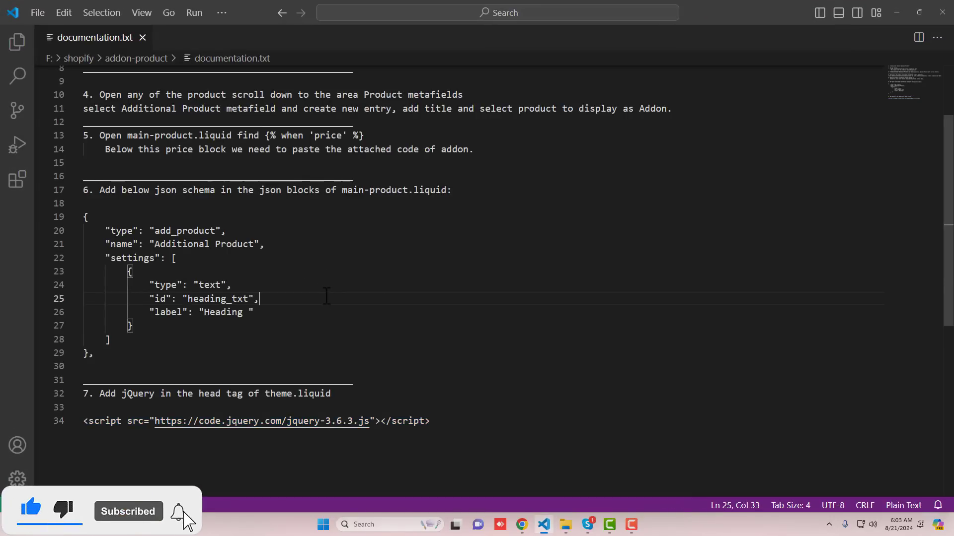
scroll(140, 159, up, 3)
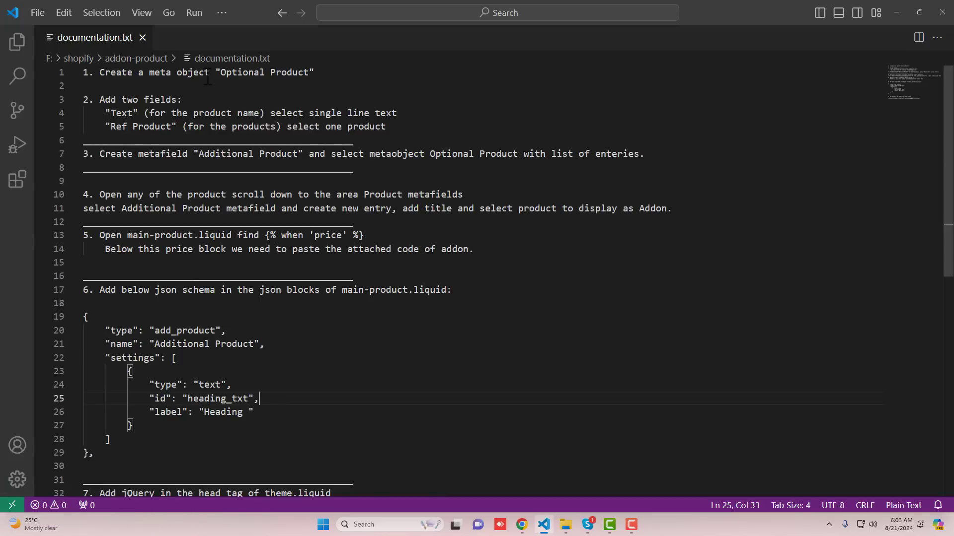
click(521, 525)
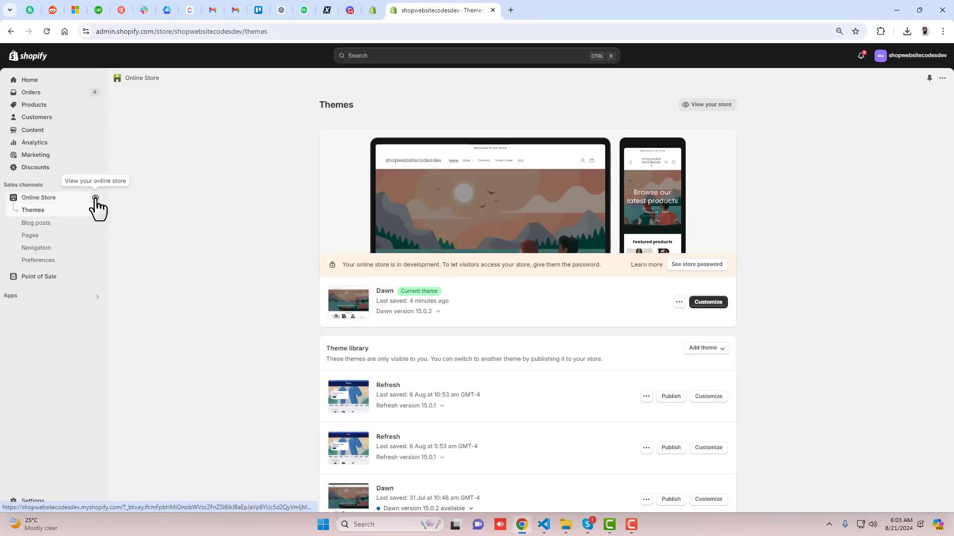
Preview the store's Fashion T-Shirt page and remove both the leggings and T-shirt from the cart
click(94, 198)
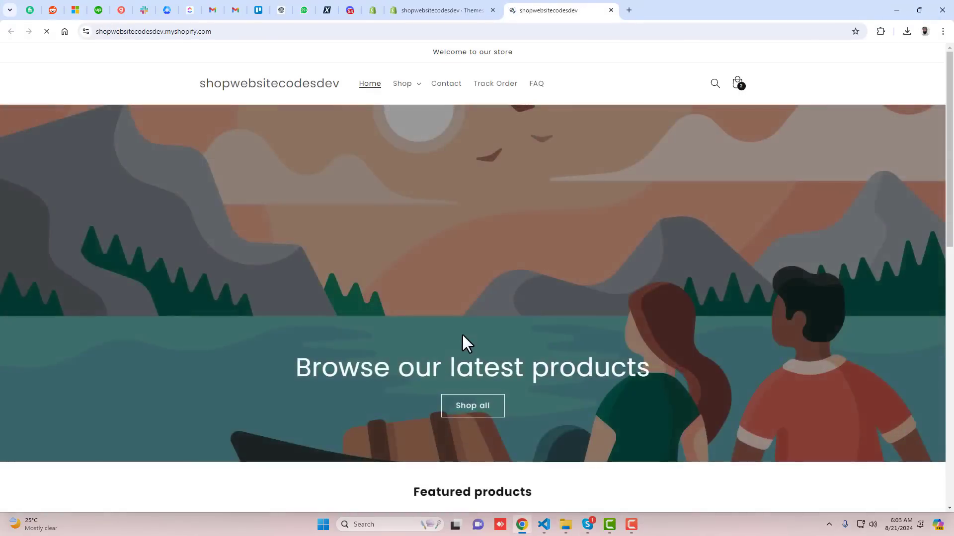
scroll(462, 340, down, 5)
click(402, 241)
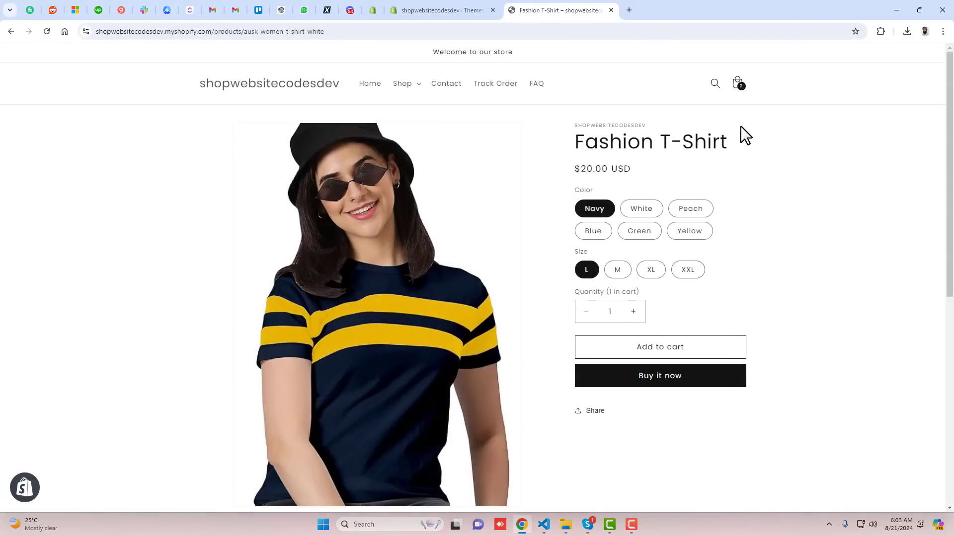
click(738, 84)
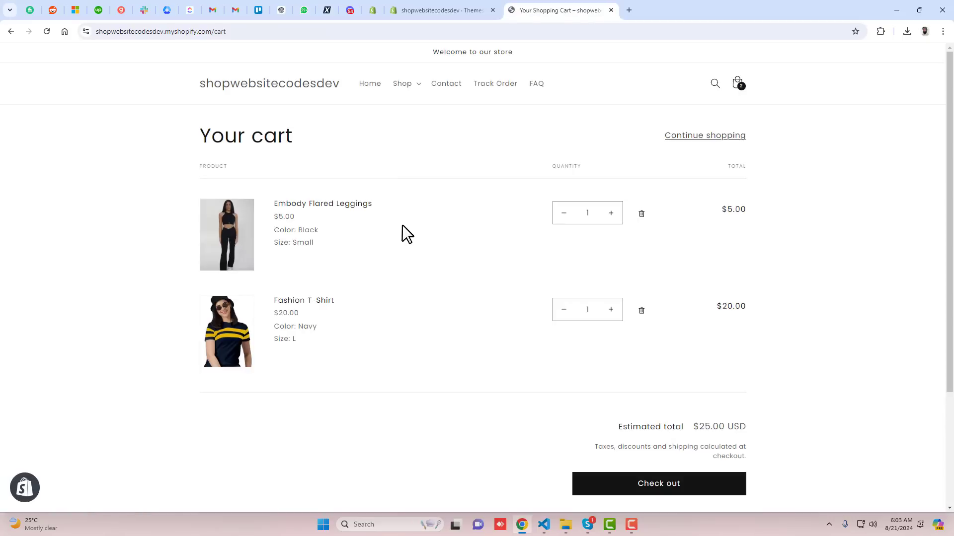
click(641, 213)
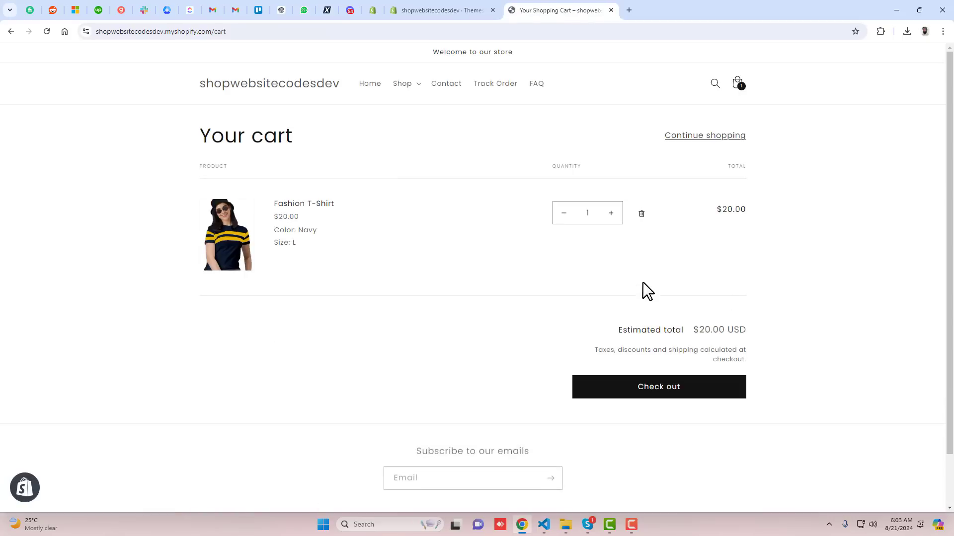
click(642, 214)
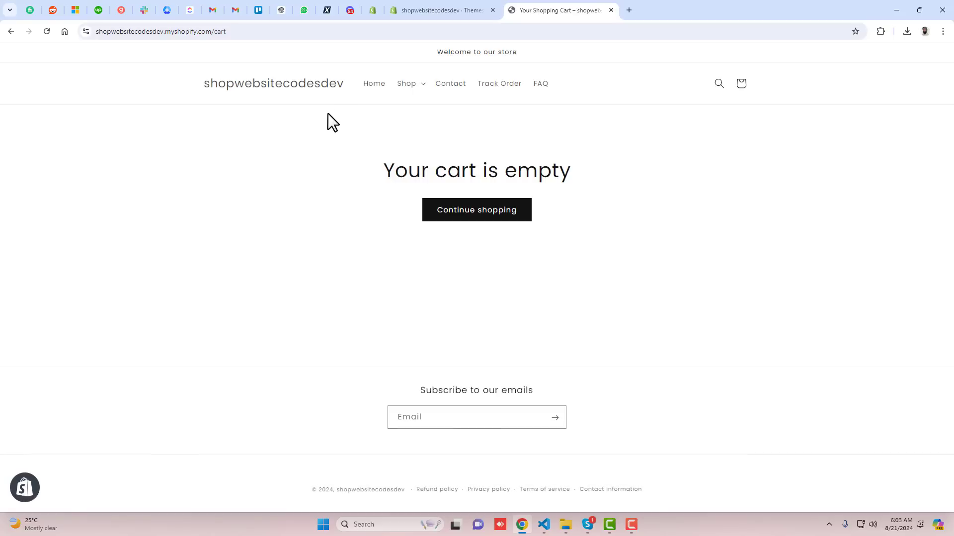
Reopen the Fashion T-Shirt product page, then bring documentation.txt back up in VS Code
click(496, 222)
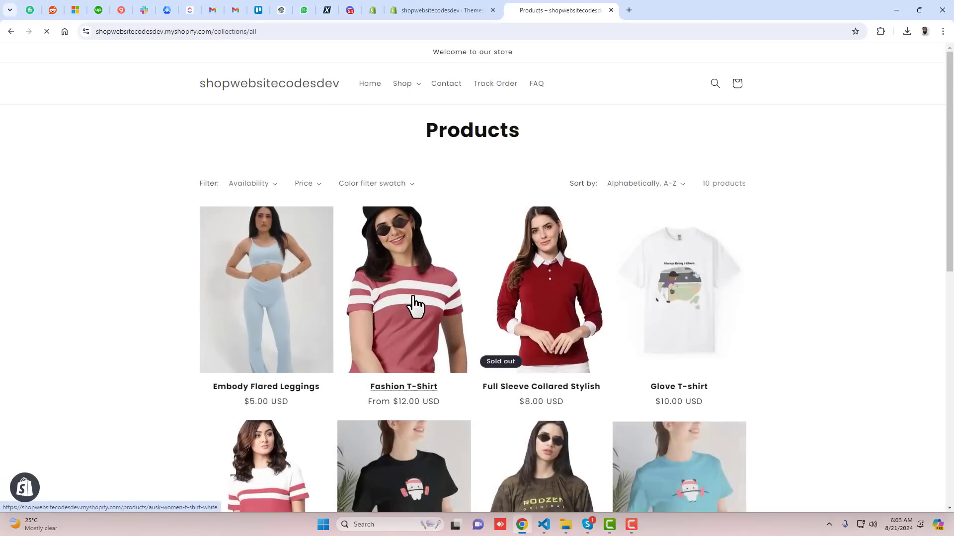
click(414, 306)
click(417, 10)
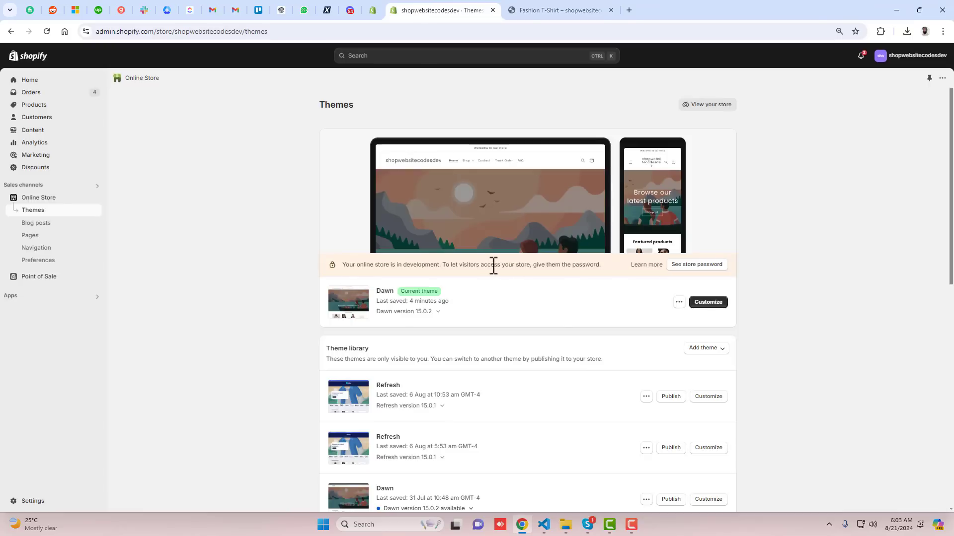
click(544, 525)
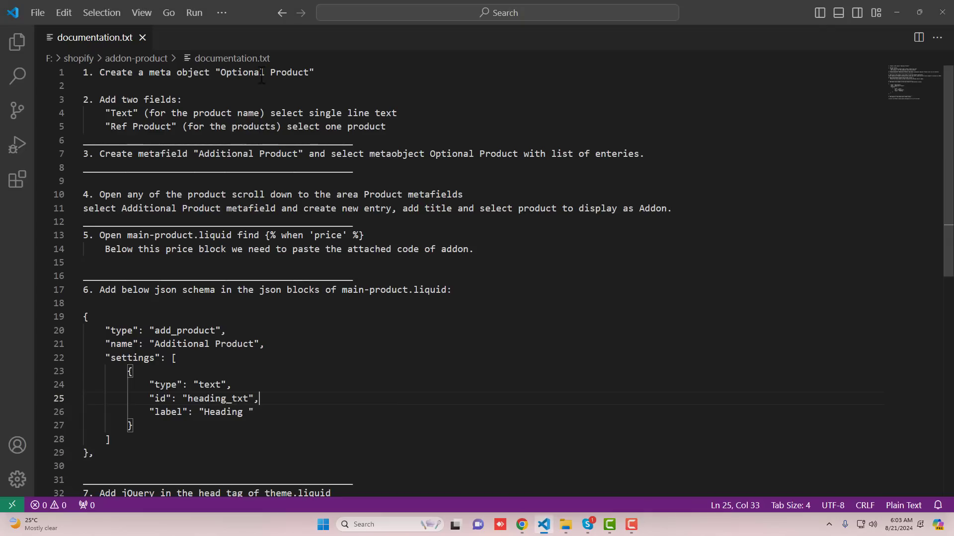
Back in the Shopify admin, check the Dawn theme's actions menu, then open the General settings
click(522, 524)
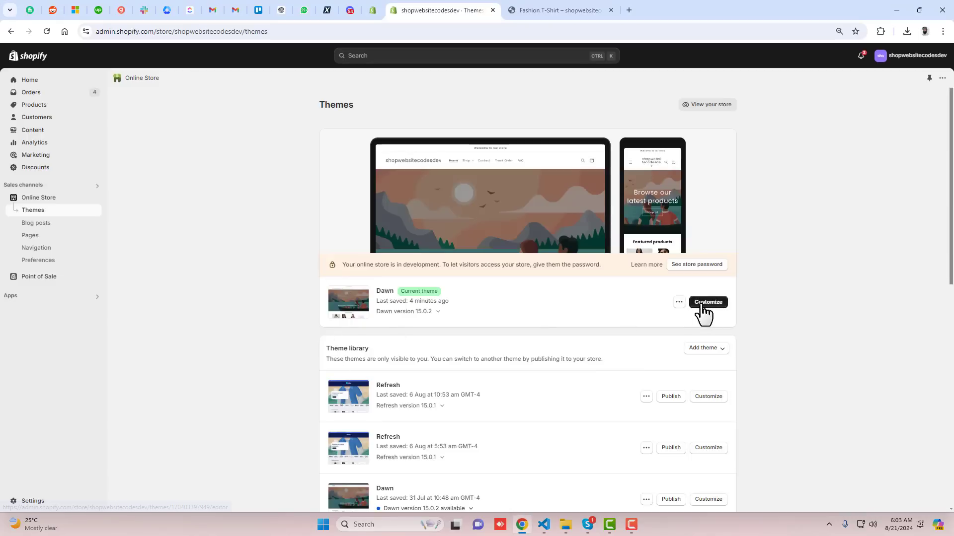
click(678, 302)
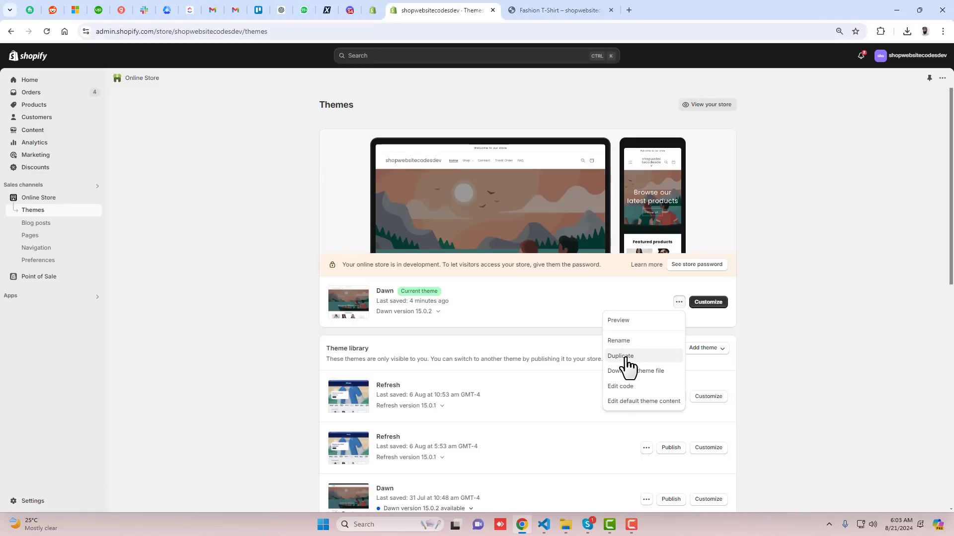
click(834, 318)
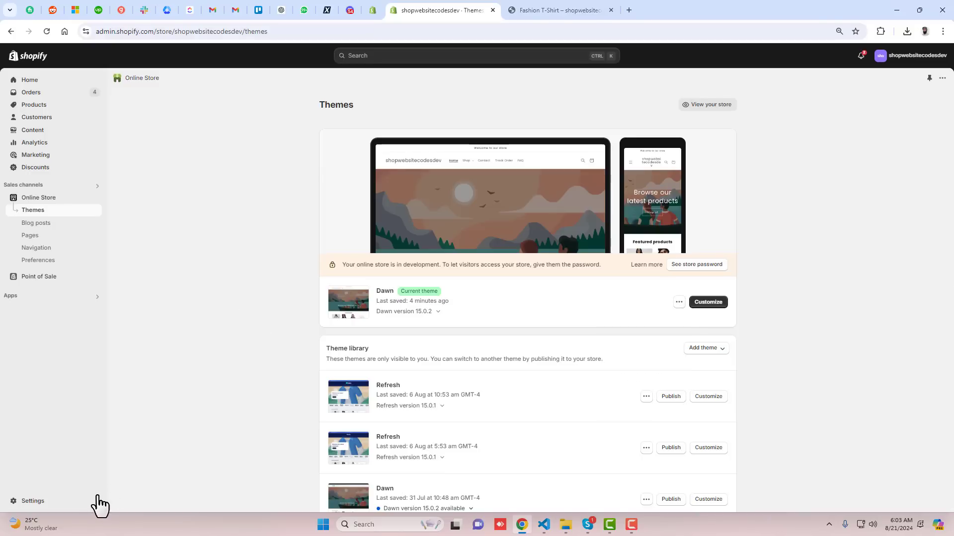
click(31, 501)
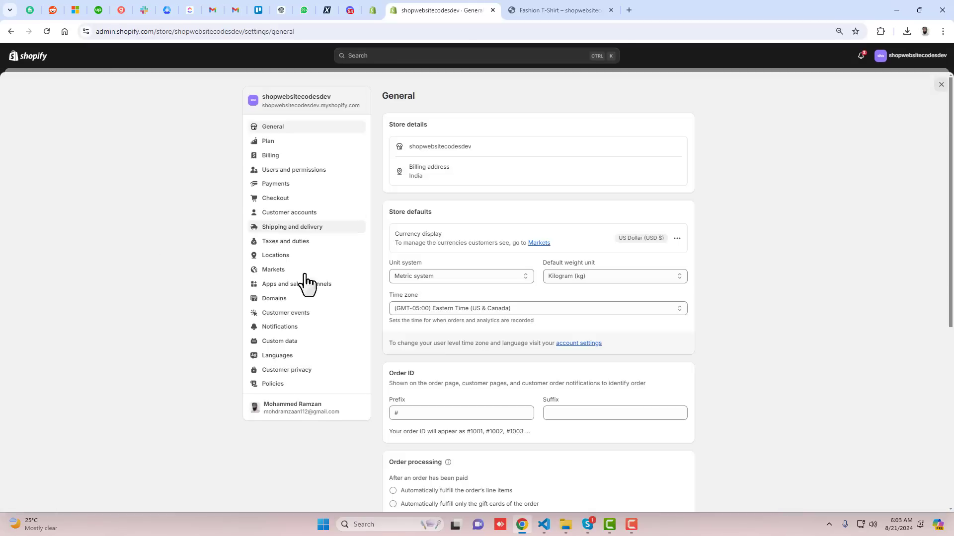
In Custom data, copy 'Optional Product' from documentation.txt and add a new metaobject definition
click(276, 342)
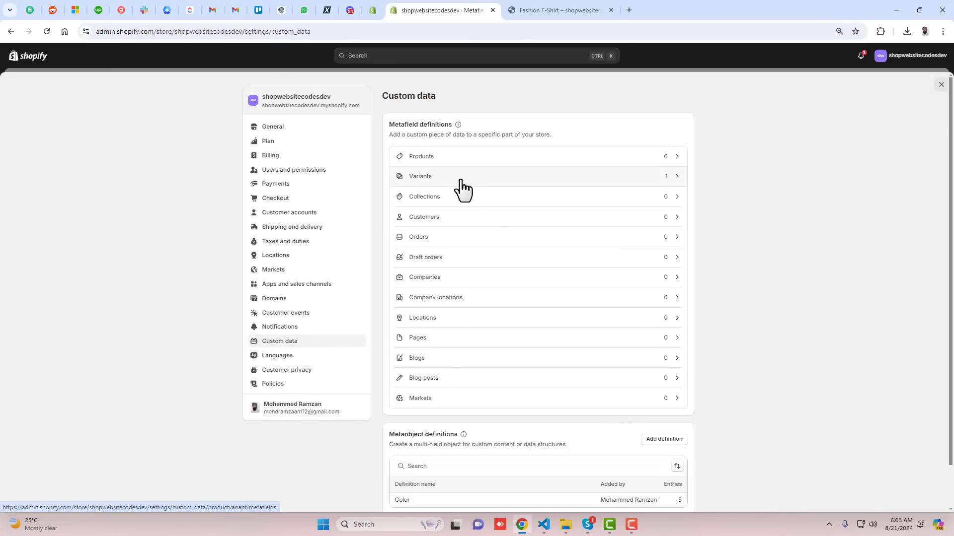
drag(393, 128, 453, 126)
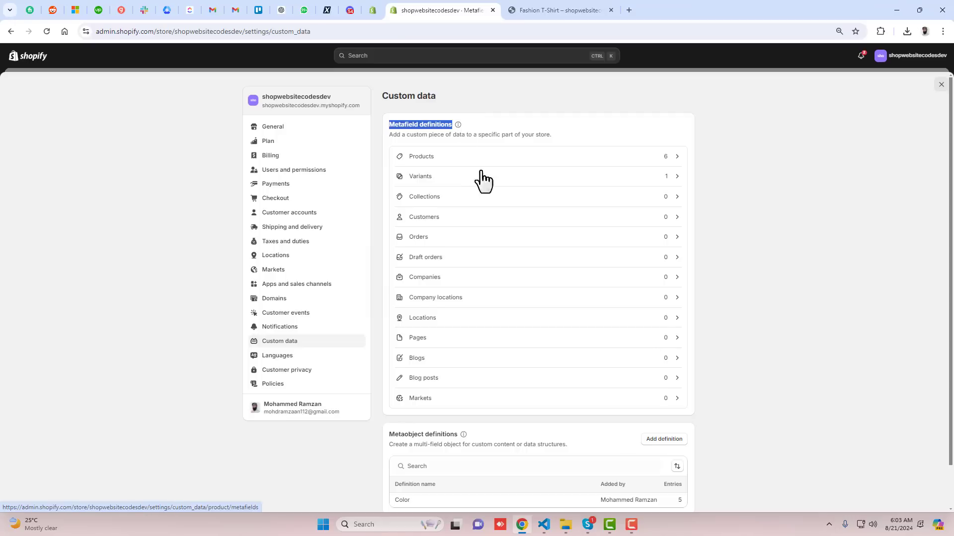
scroll(484, 194, down, 1)
drag(398, 388, 447, 390)
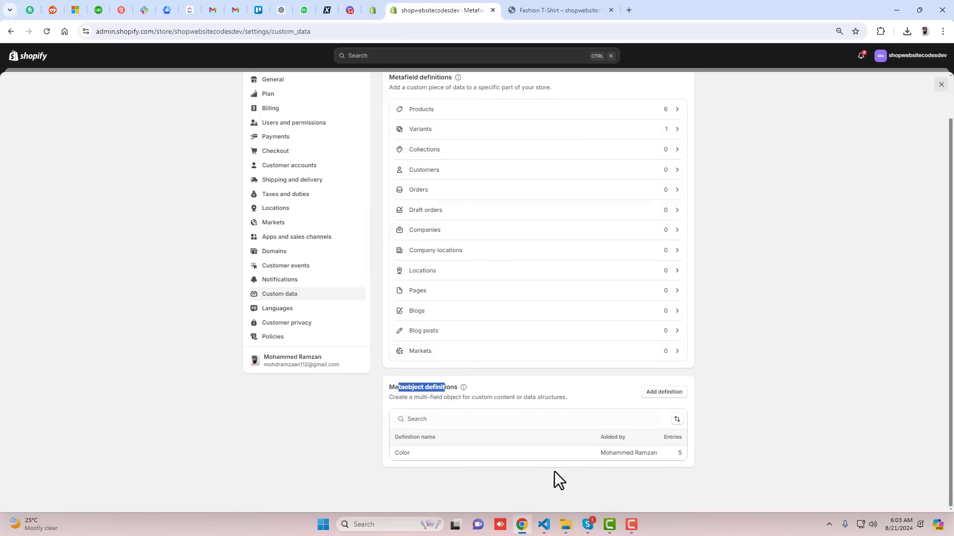
click(544, 525)
drag(164, 75, 309, 74)
key(ctrl+c)
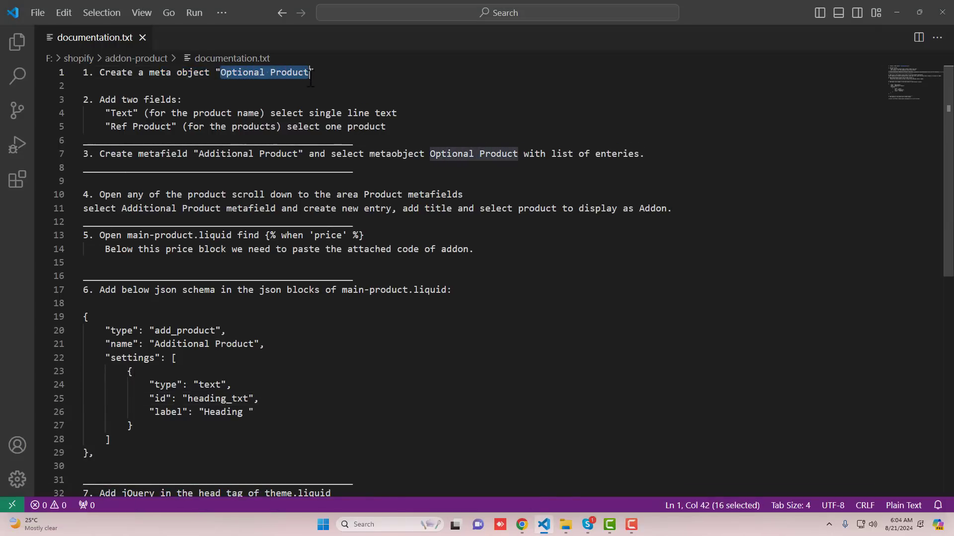
click(522, 524)
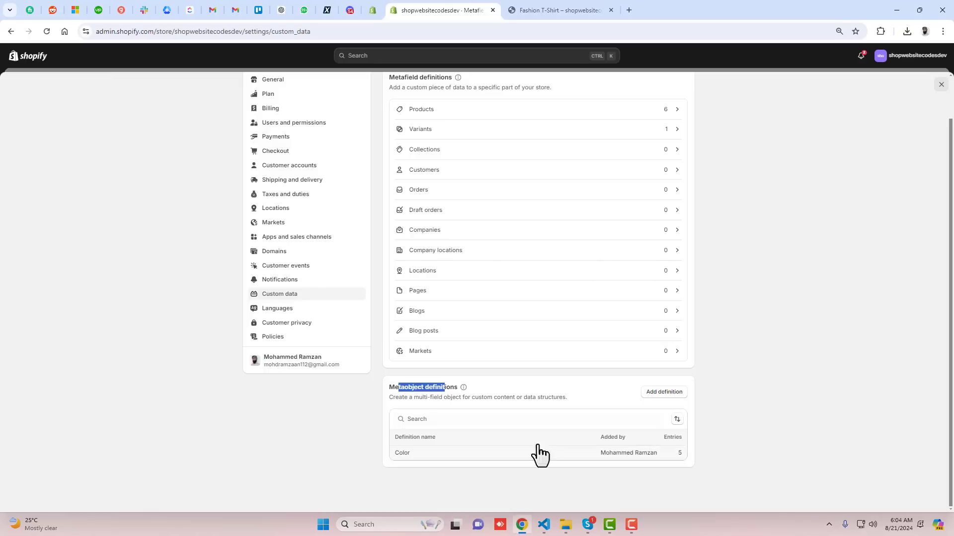
click(661, 397)
Name the definition 'Optional Product' and add a single line text field called Text
click(524, 142)
key(ctrl+v)
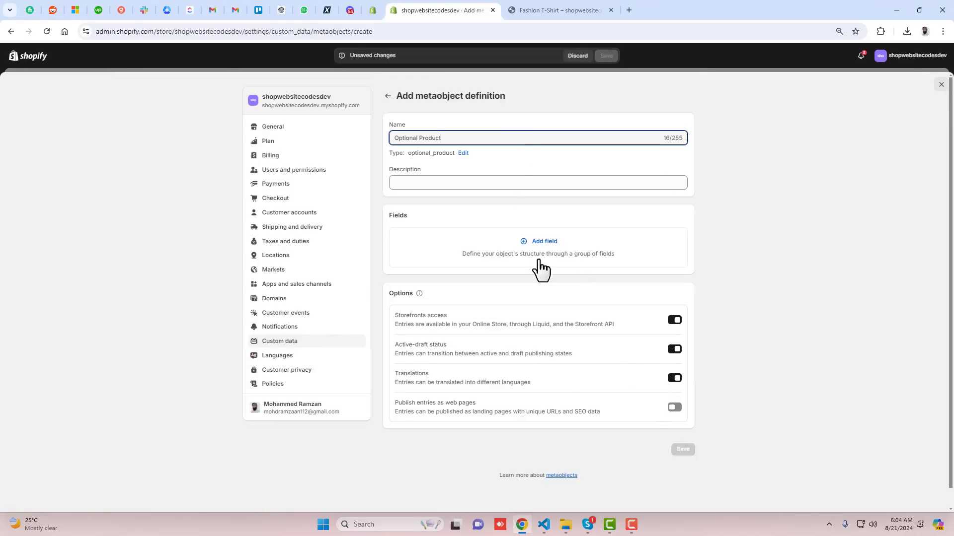
click(541, 532)
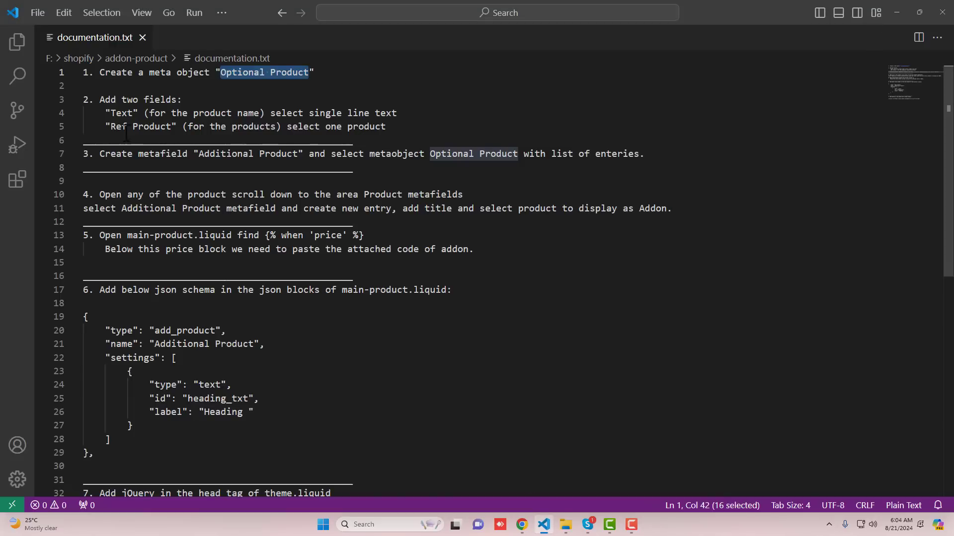
double_click(123, 113)
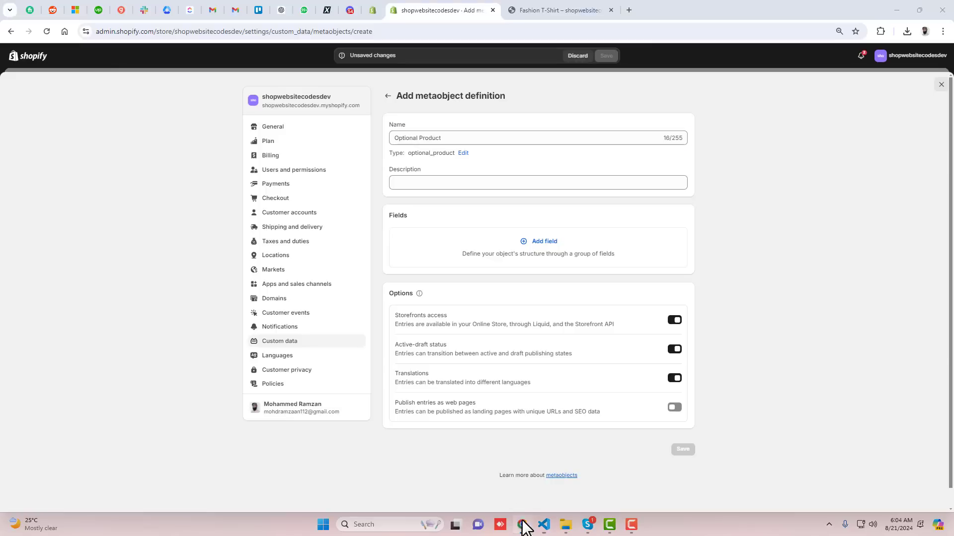
click(522, 525)
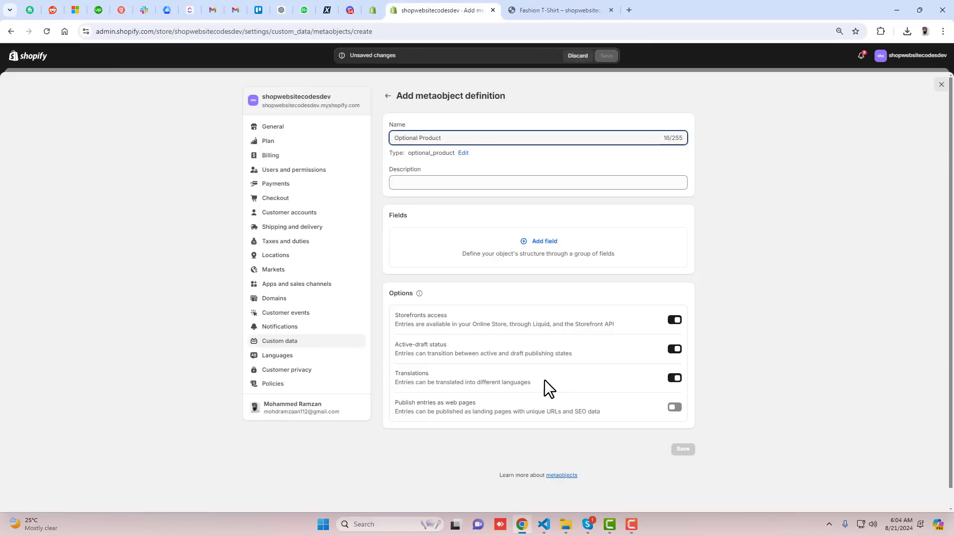
click(539, 238)
click(435, 322)
text(Text)
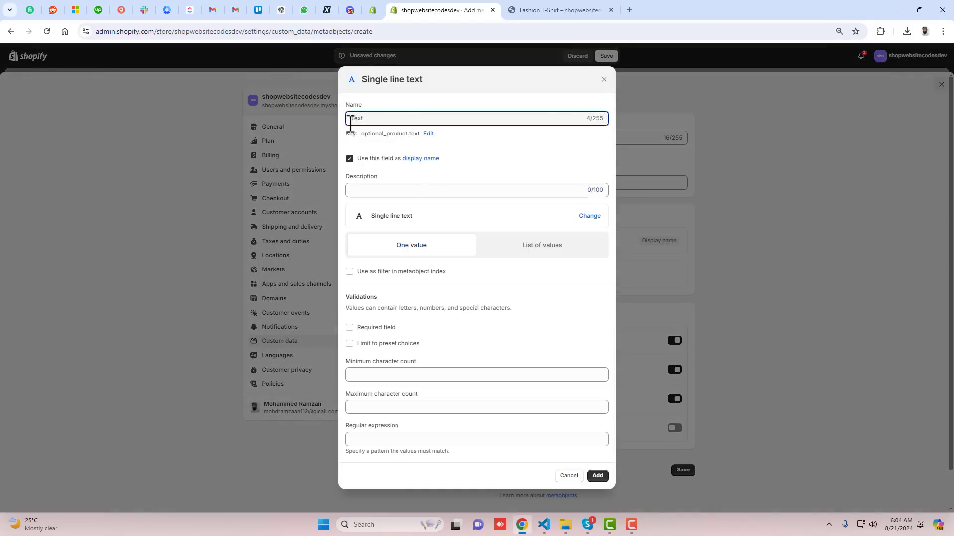
click(598, 476)
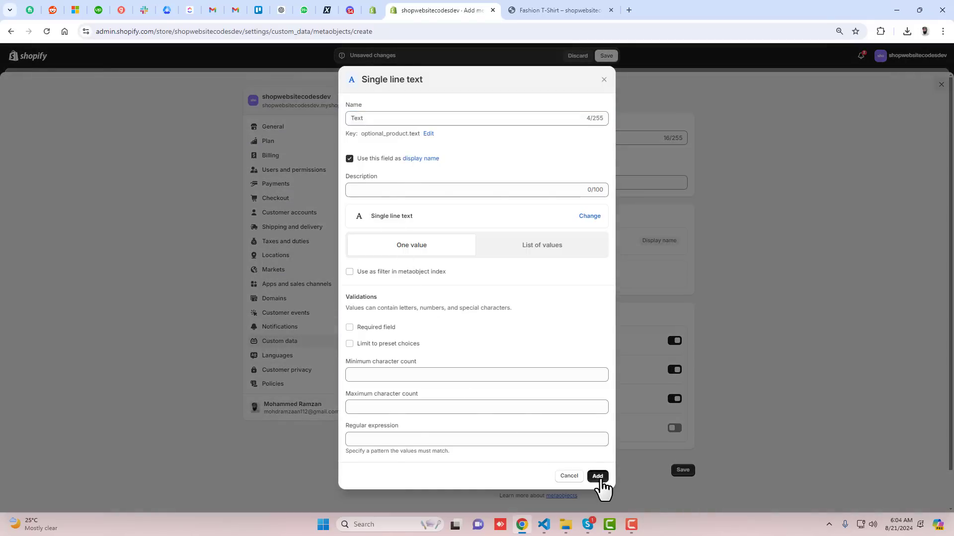
Copy the next field name, 'Ref Product', from the documentation notes
click(544, 524)
drag(111, 129, 171, 132)
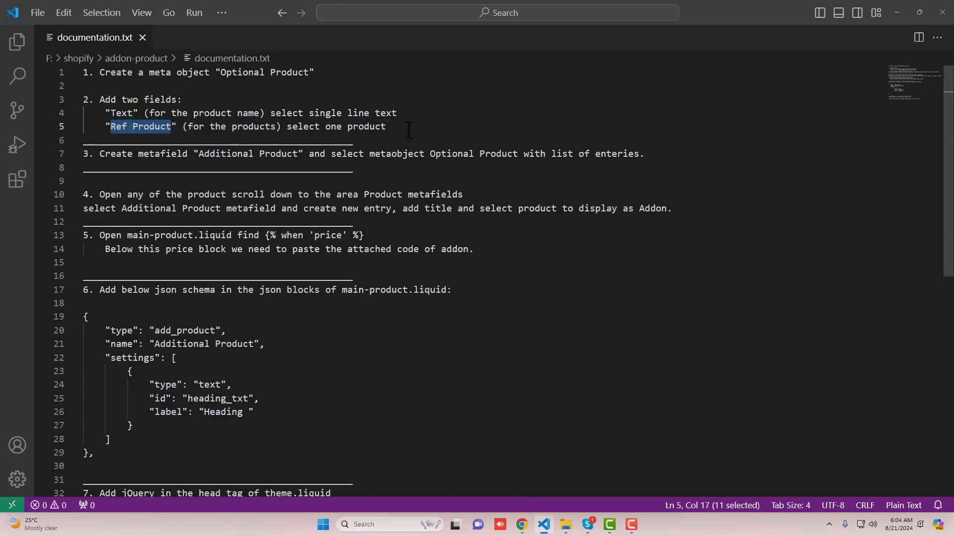
click(522, 524)
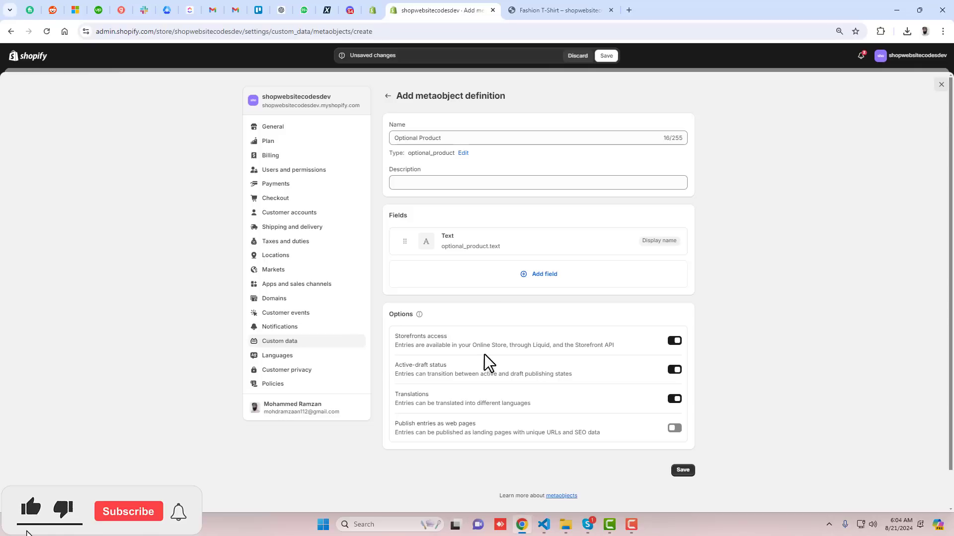
Add a one-product reference field named Ref Product and save the Optional Product definition
click(538, 276)
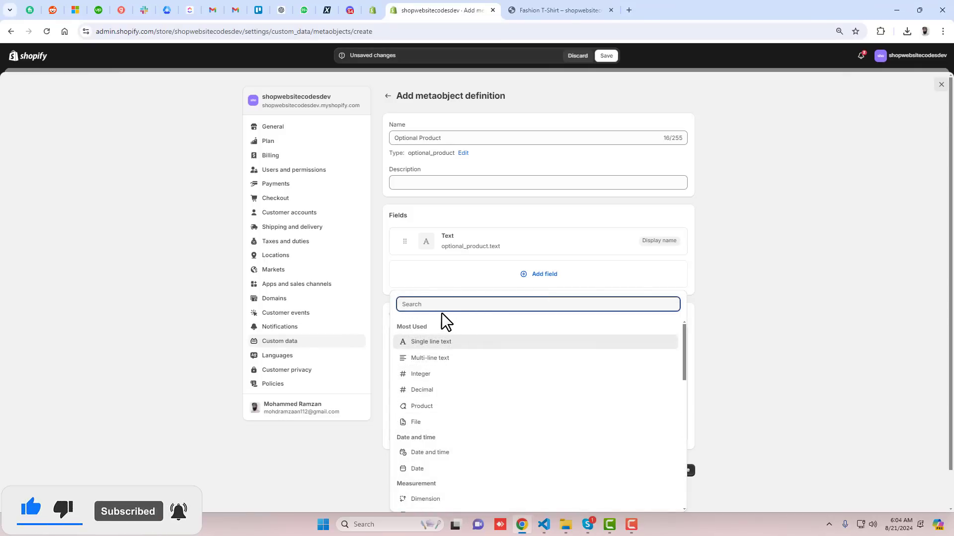
text(pro)
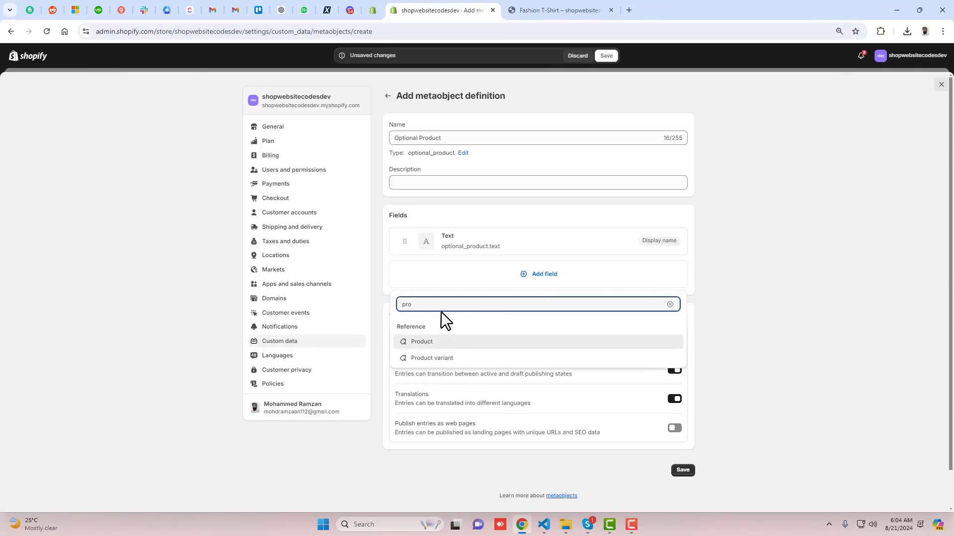
click(422, 342)
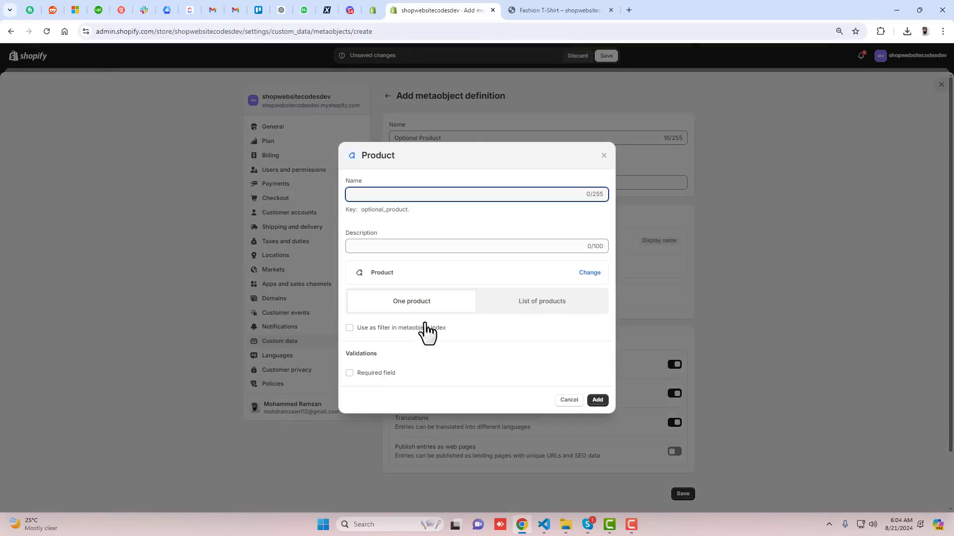
text(Ref Product)
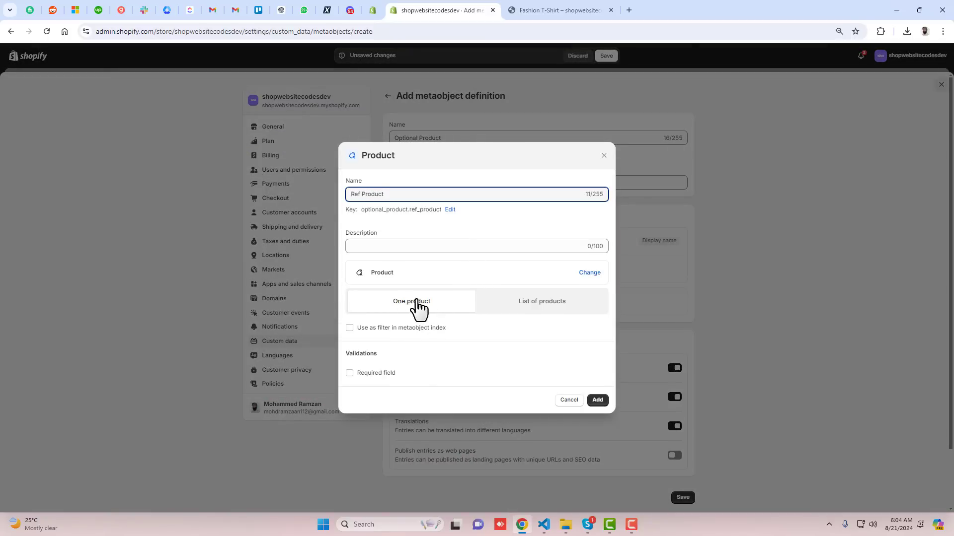
click(598, 401)
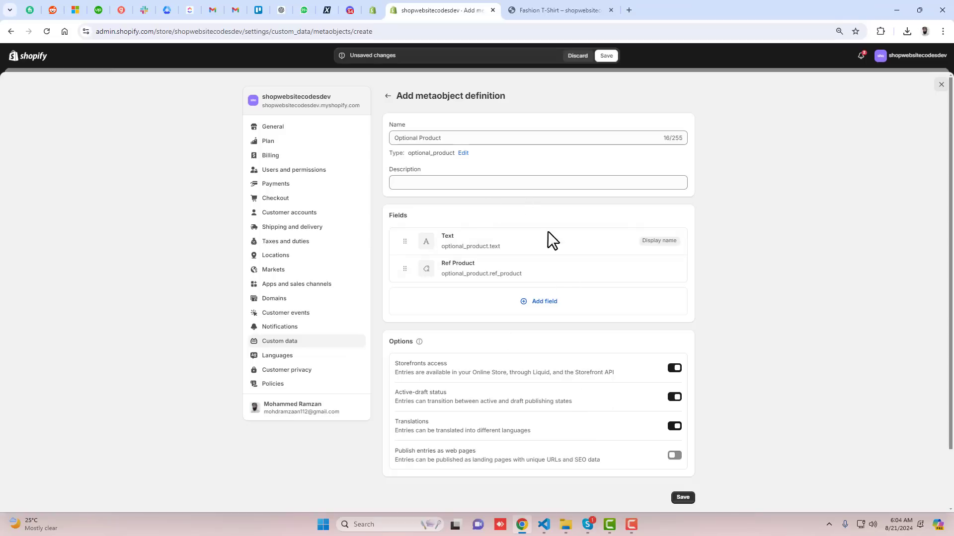
click(683, 498)
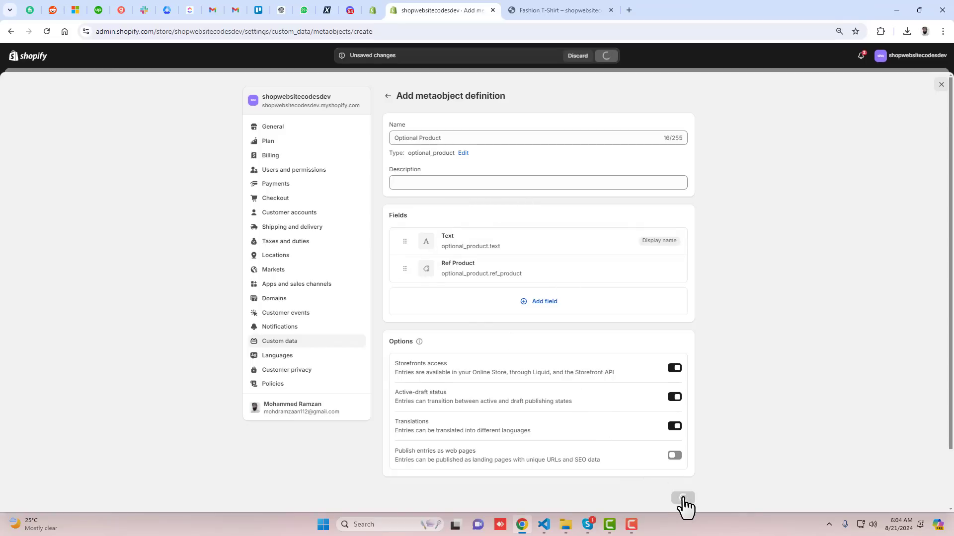
Copy the metafield name 'Additional Product' from the documentation notes
click(547, 526)
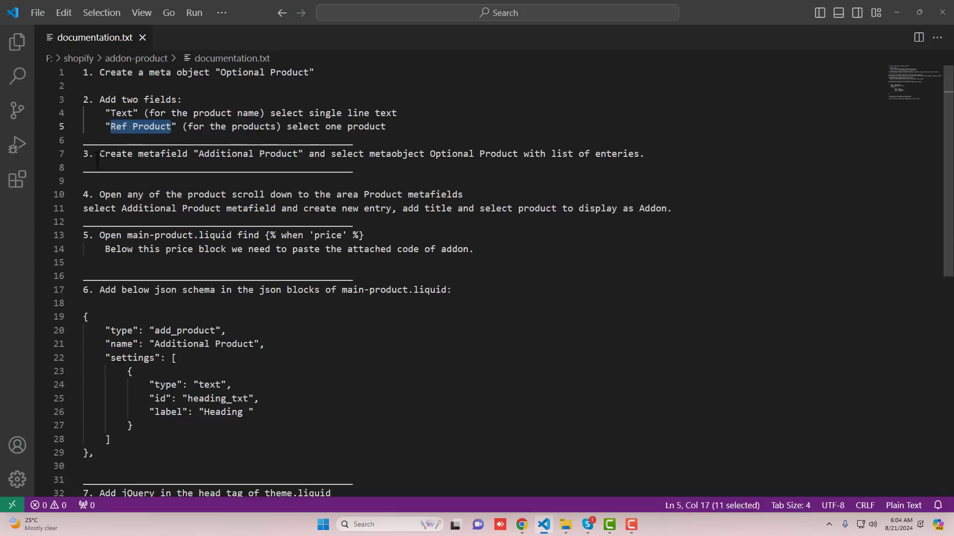
drag(200, 155, 301, 155)
key(ctrl+c)
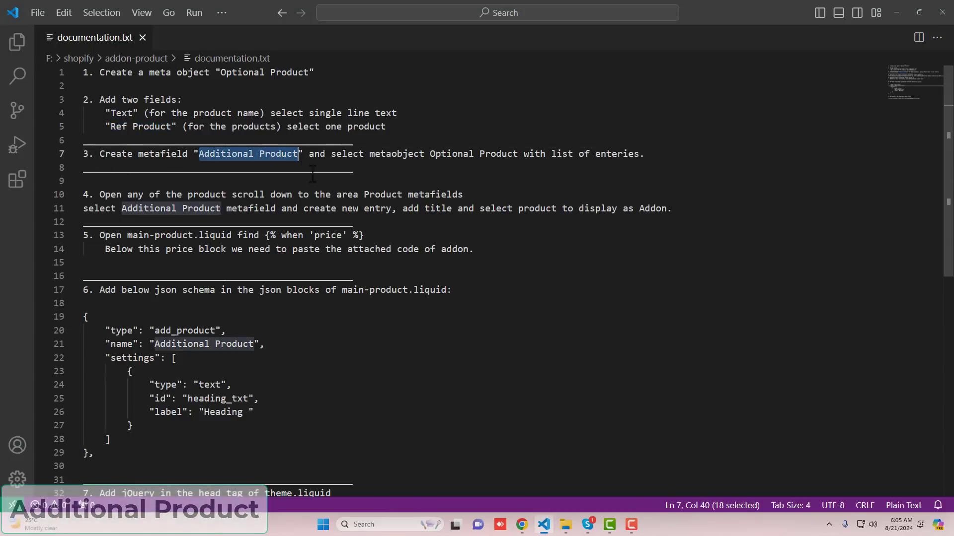
click(522, 524)
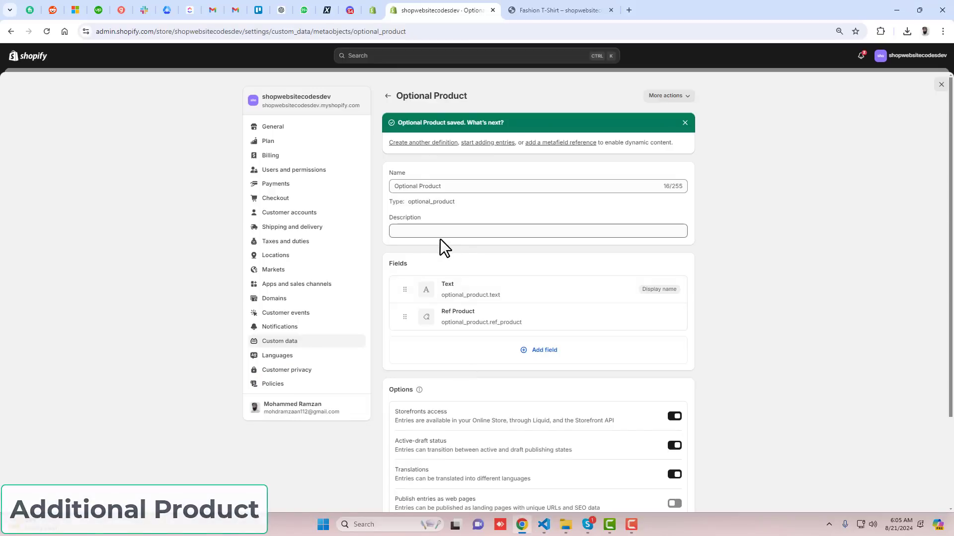
Start a new product metafield definition named 'Additional Product'
click(388, 96)
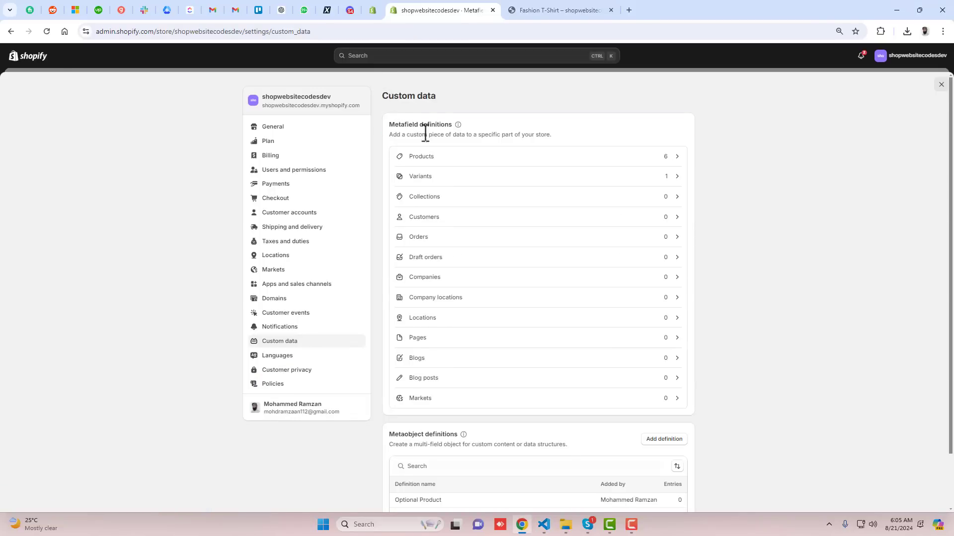
drag(402, 124, 452, 124)
click(439, 158)
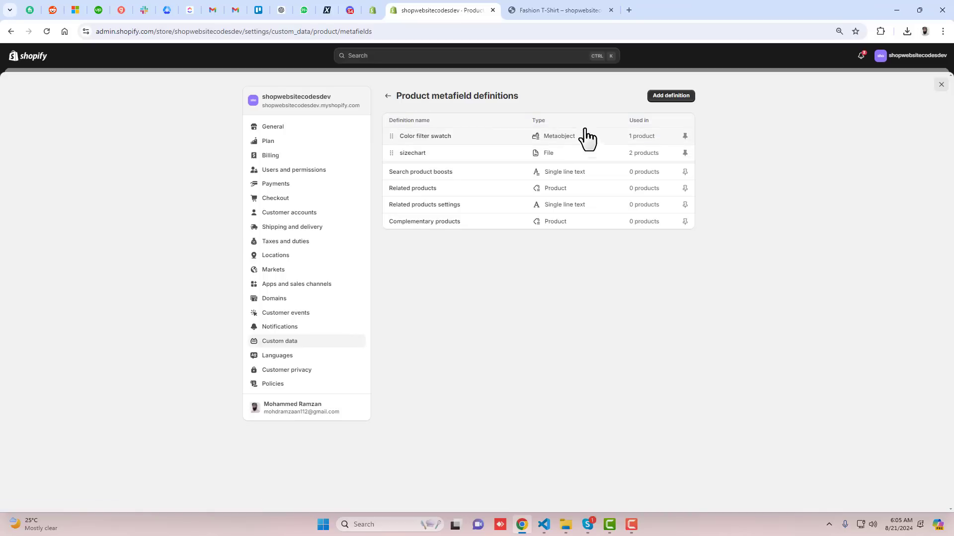
click(673, 96)
click(485, 137)
key(ctrl+v)
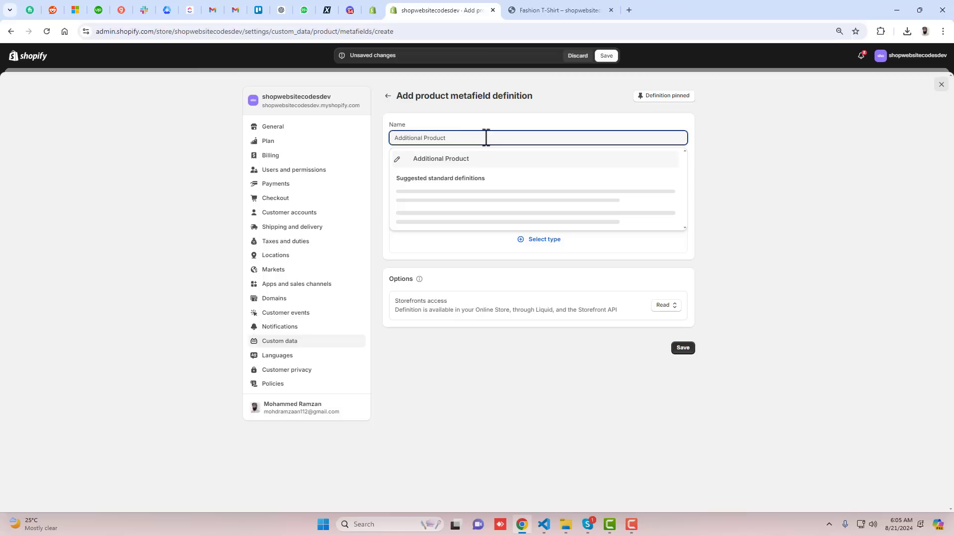
click(432, 159)
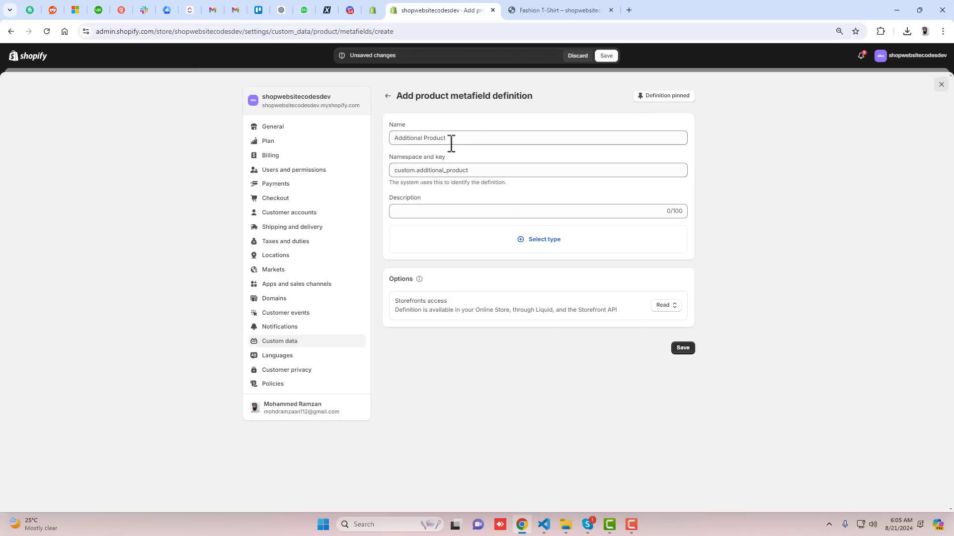
Make the metafield a Metaobject reference pointing to Optional Product
click(544, 524)
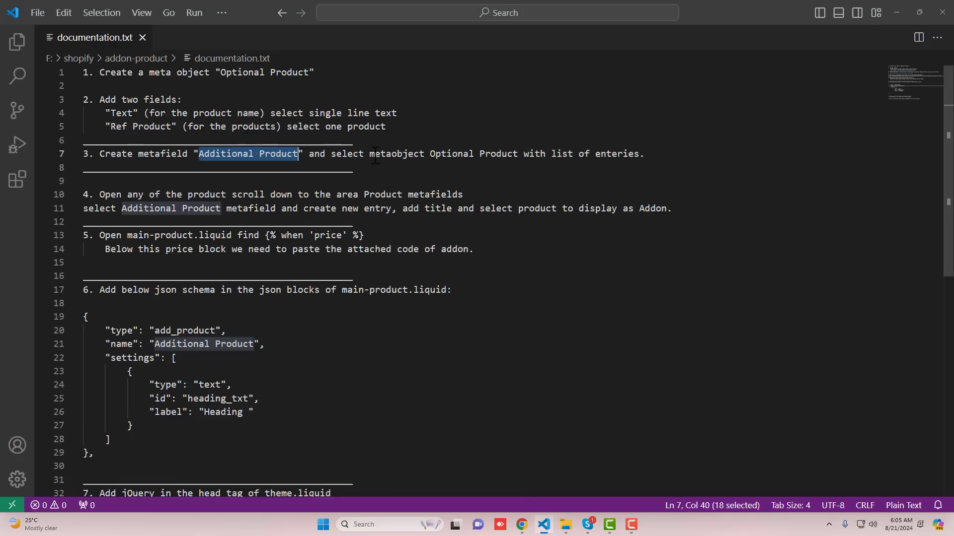
drag(372, 154, 441, 155)
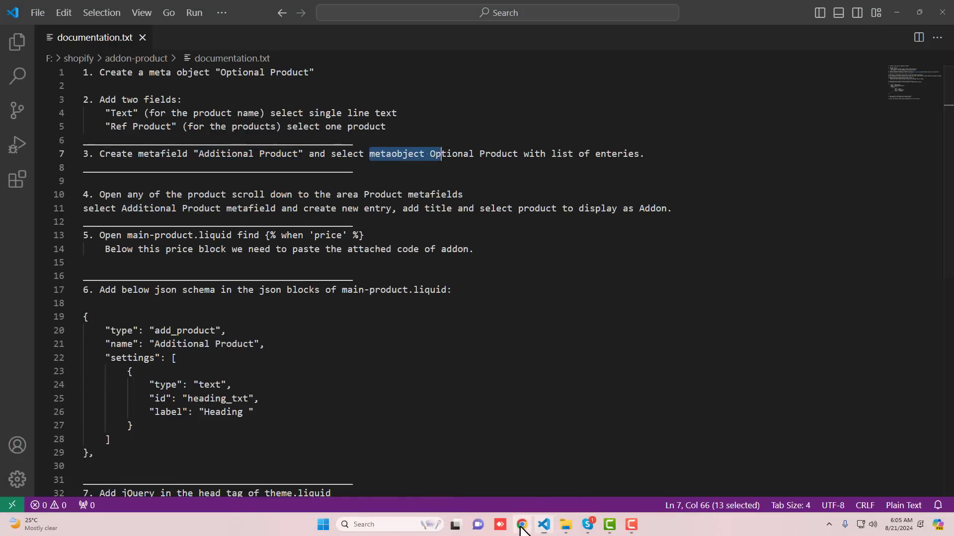
click(536, 452)
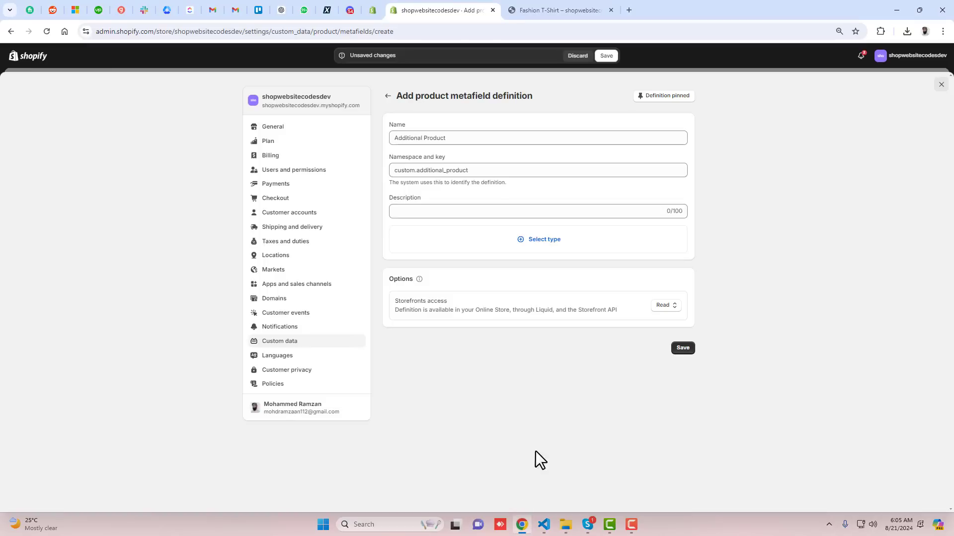
click(541, 242)
text(obje)
click(439, 308)
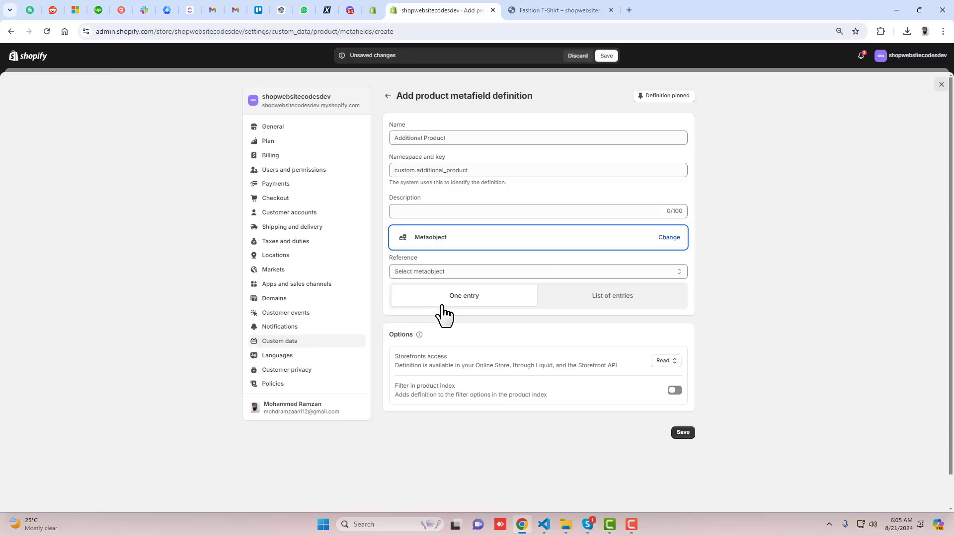
click(421, 277)
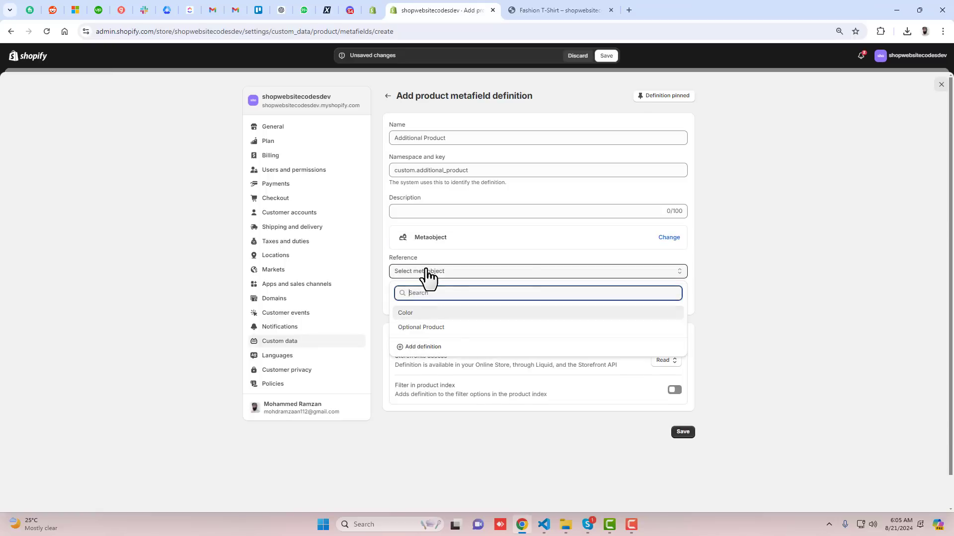
click(419, 328)
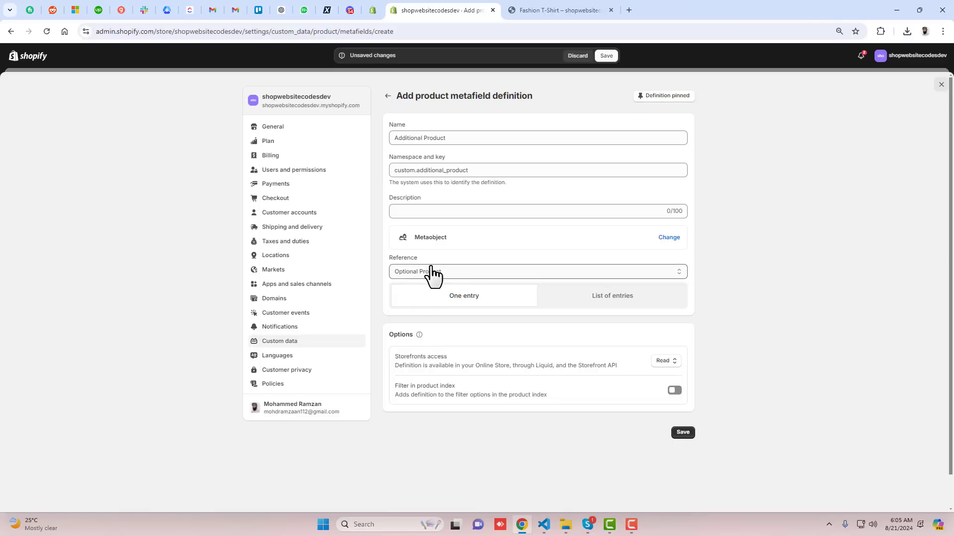
Allow a list of entries and save the Additional Product metafield definition
click(597, 304)
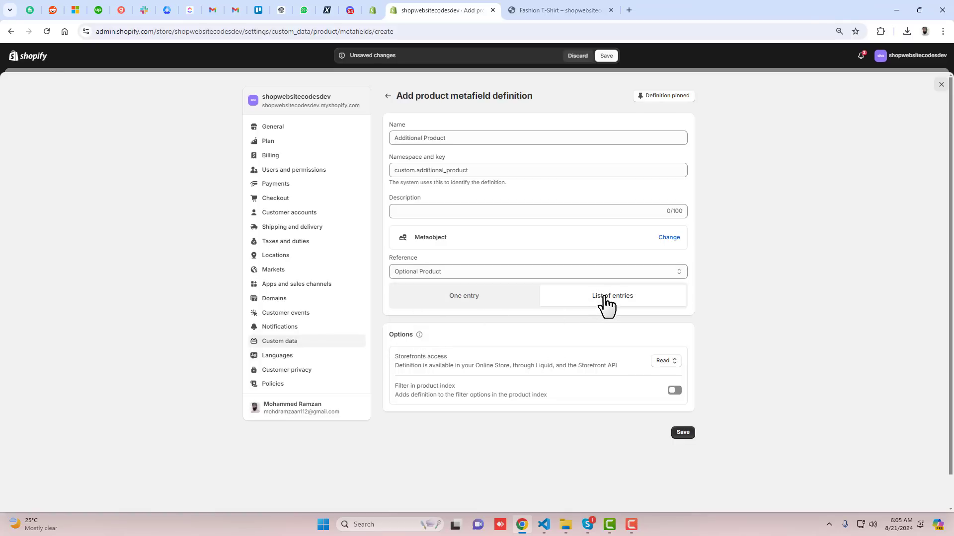
click(544, 525)
drag(551, 154, 670, 154)
click(543, 526)
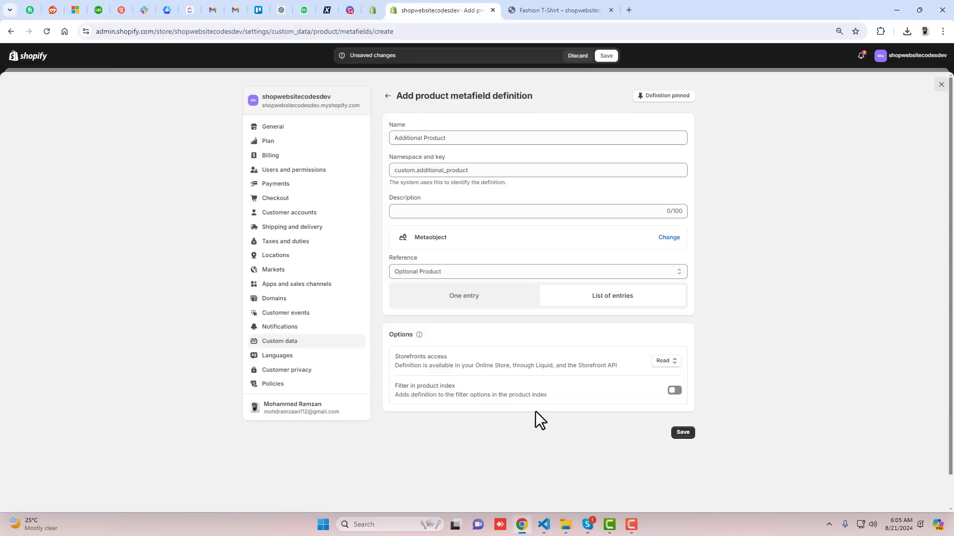
click(682, 433)
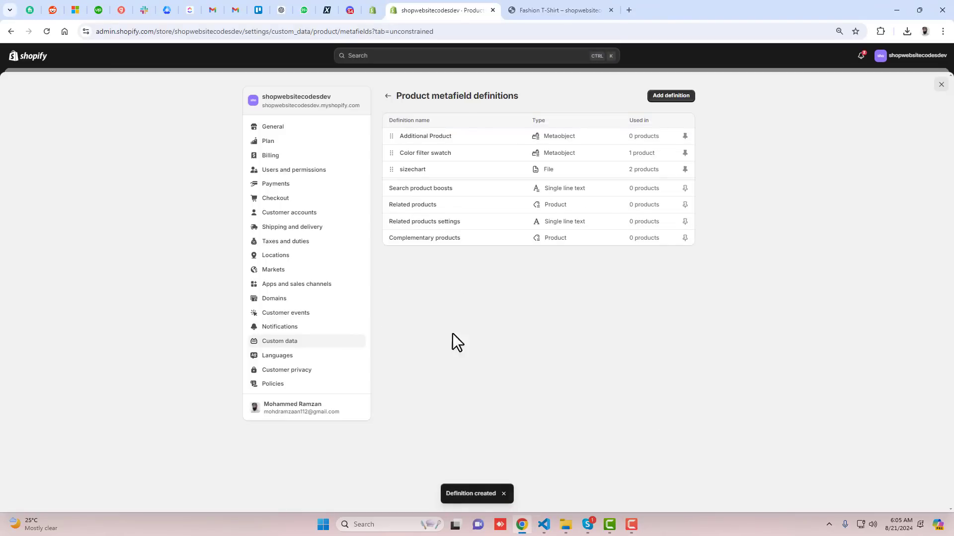
click(542, 524)
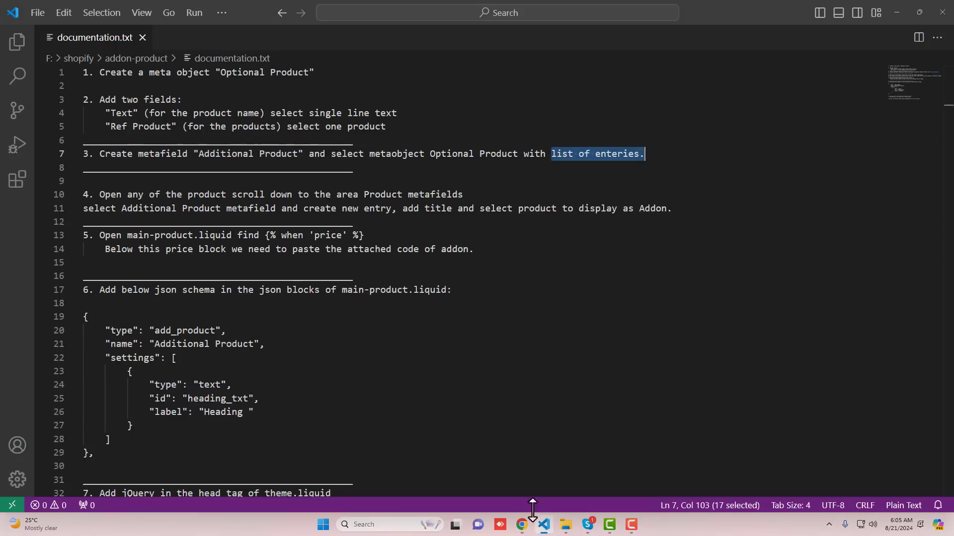
drag(104, 194, 314, 195)
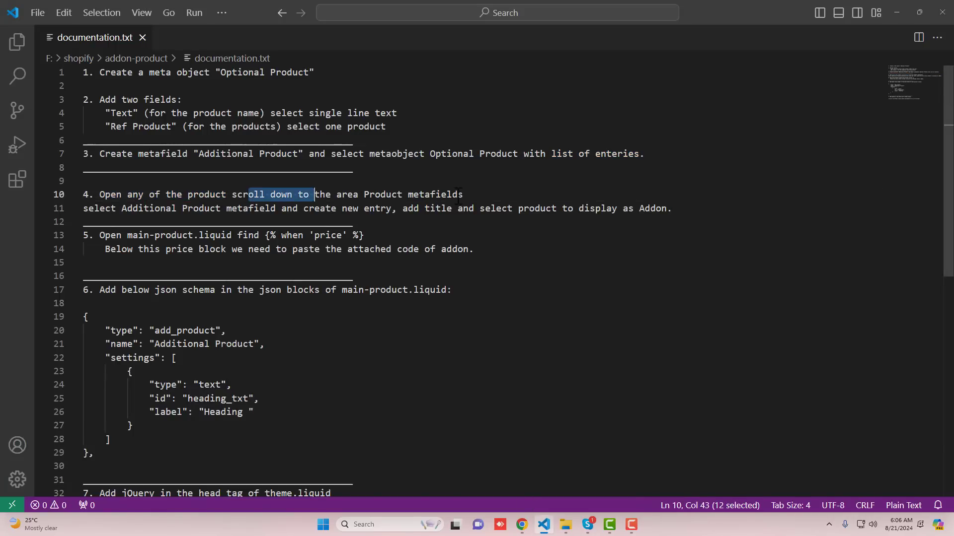
drag(110, 208, 623, 208)
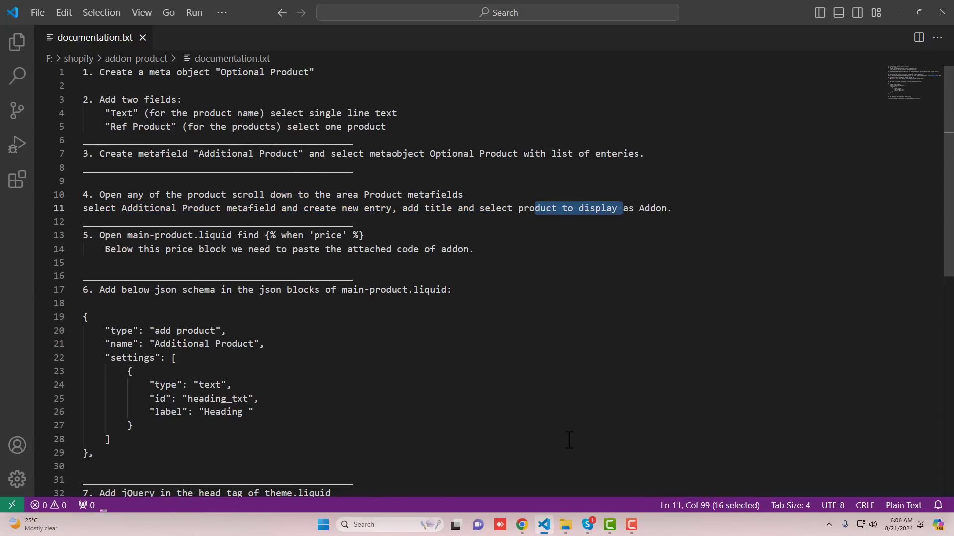
click(522, 524)
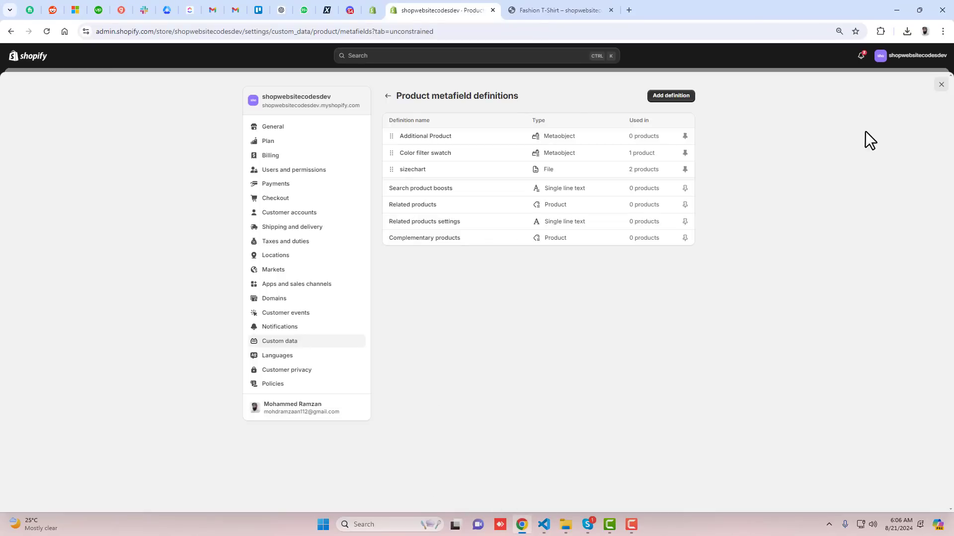
Open the Fashion T-Shirt product and begin filling its Additional Product metafield
click(941, 84)
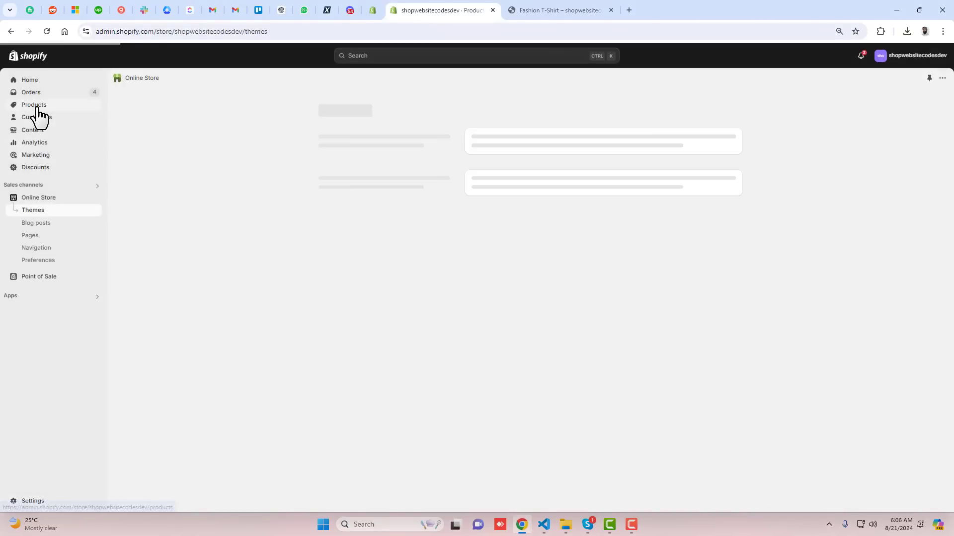
click(37, 108)
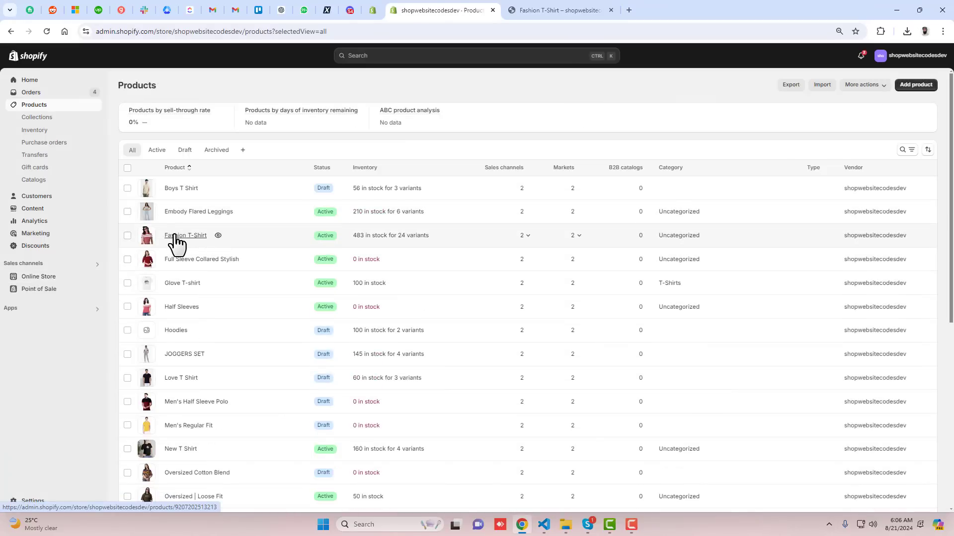
click(179, 239)
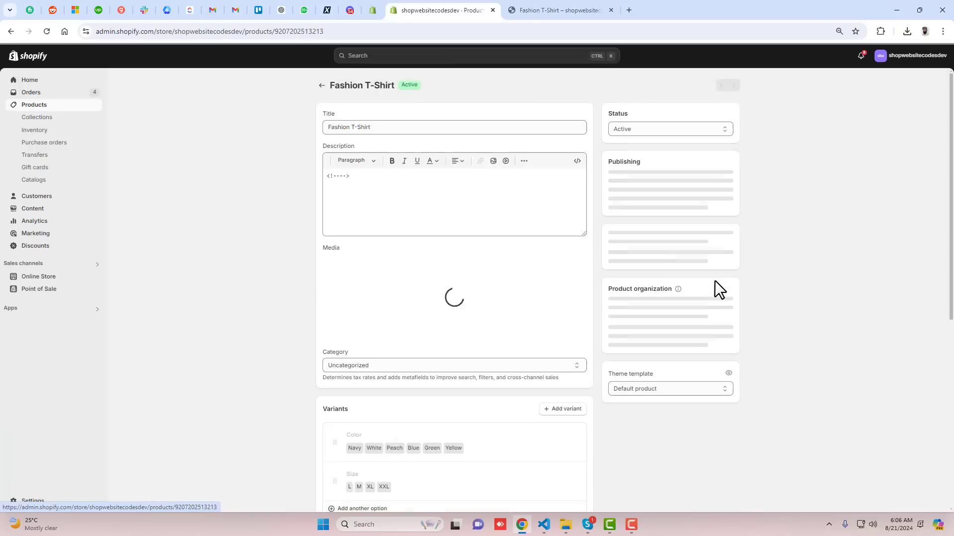
scroll(734, 310, down, 10)
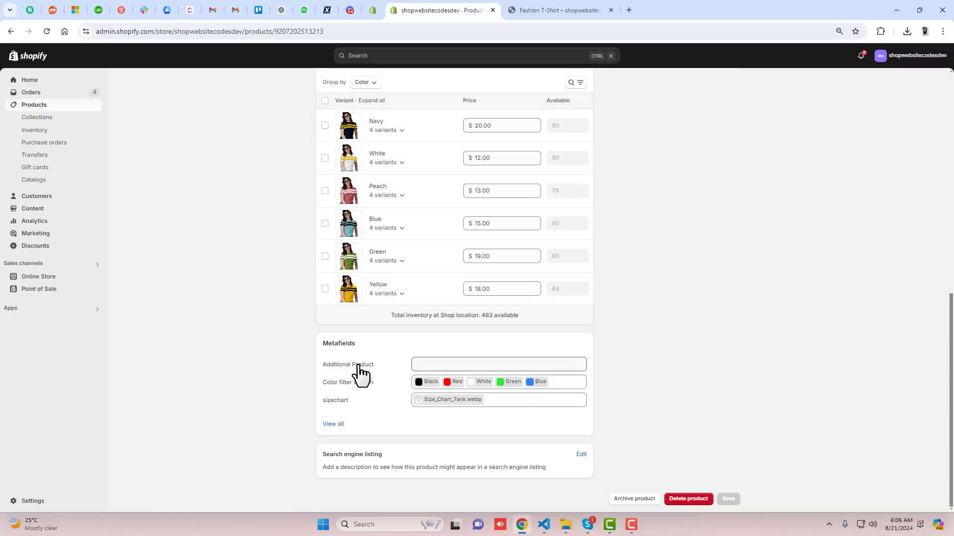
click(464, 366)
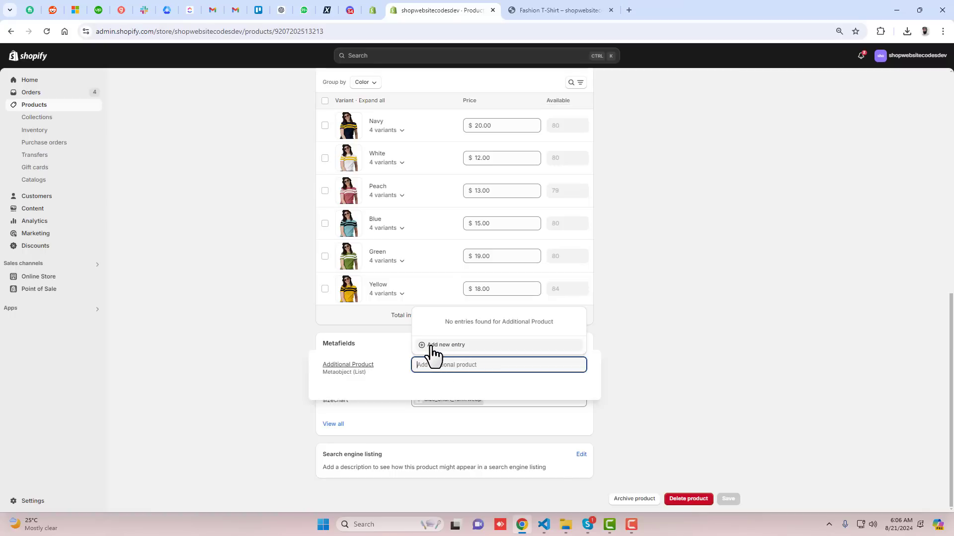
Create a 'First Product' entry referencing Oversized | Loose Fit and save it
click(449, 348)
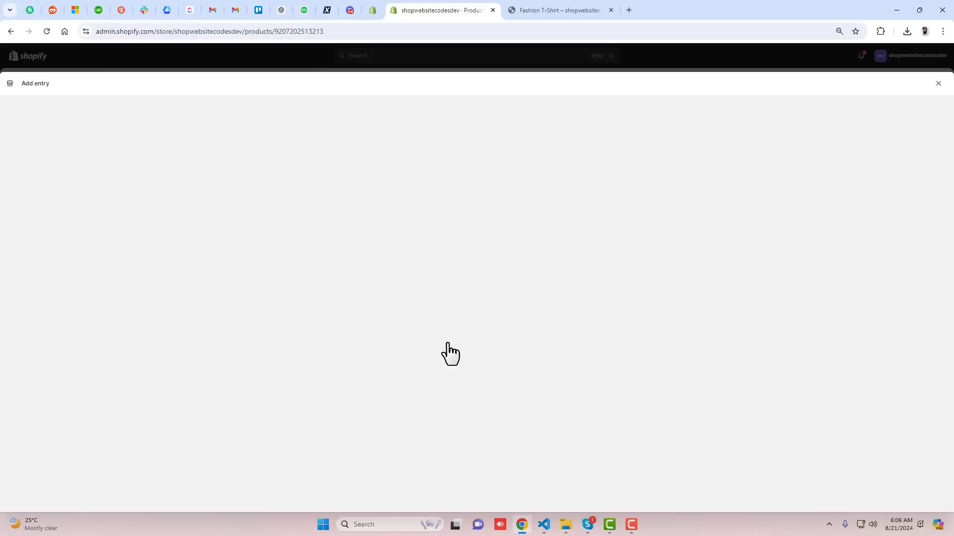
click(333, 152)
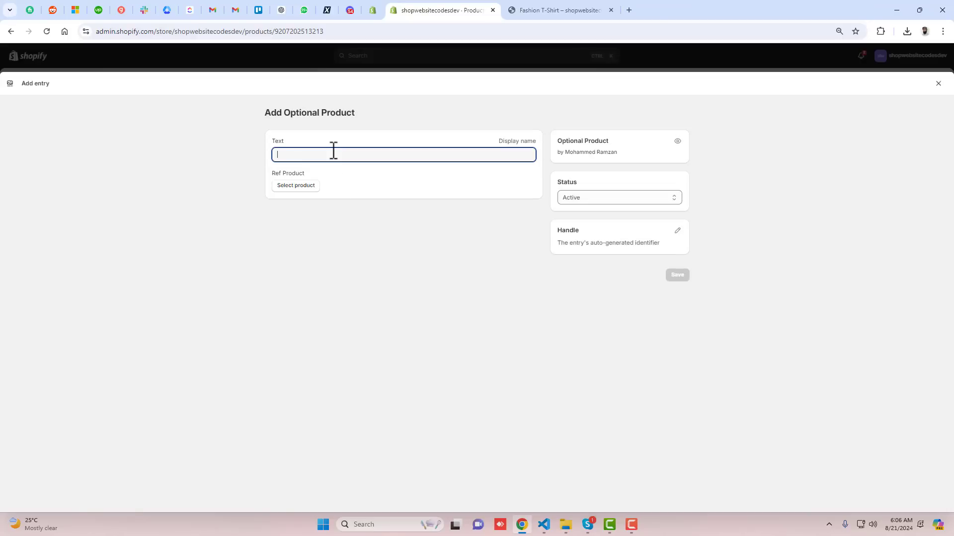
text(f)
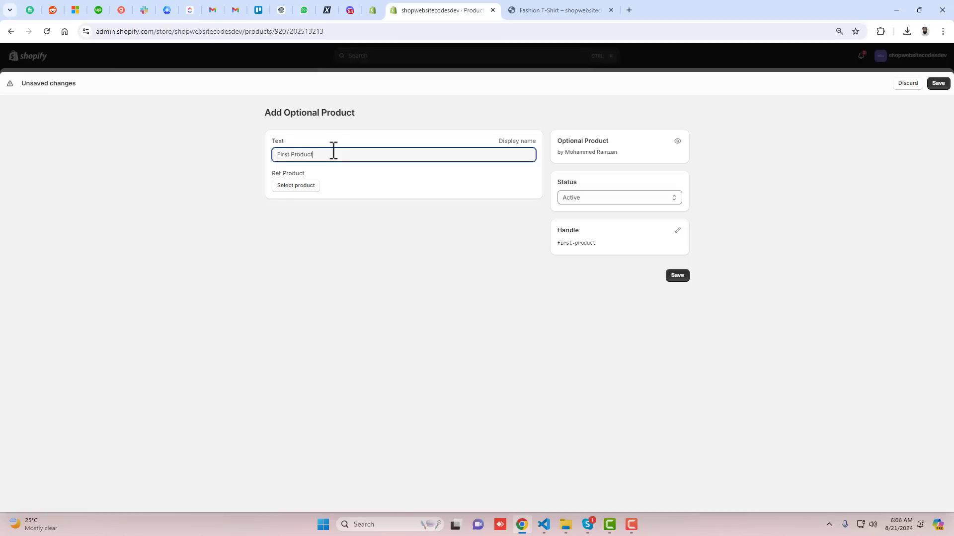
click(296, 186)
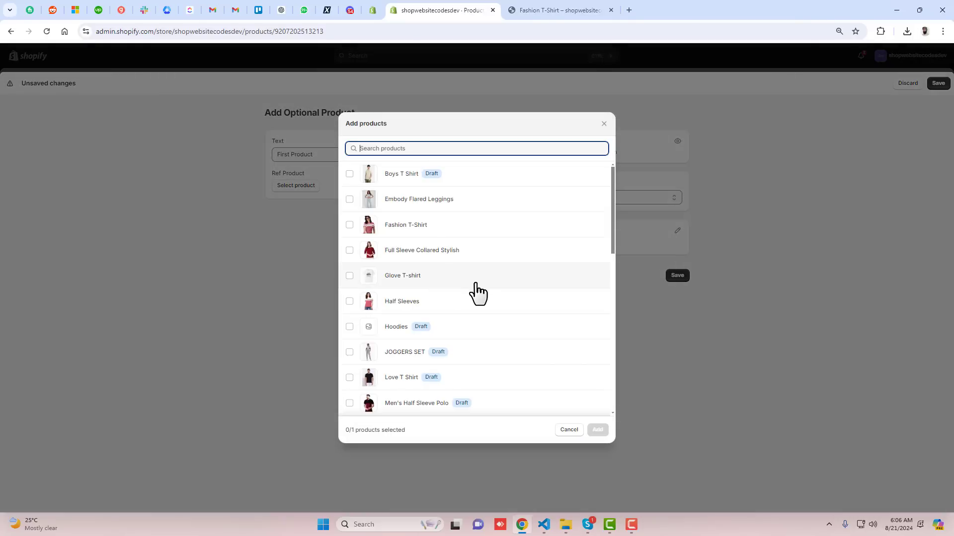
scroll(449, 293, down, 7)
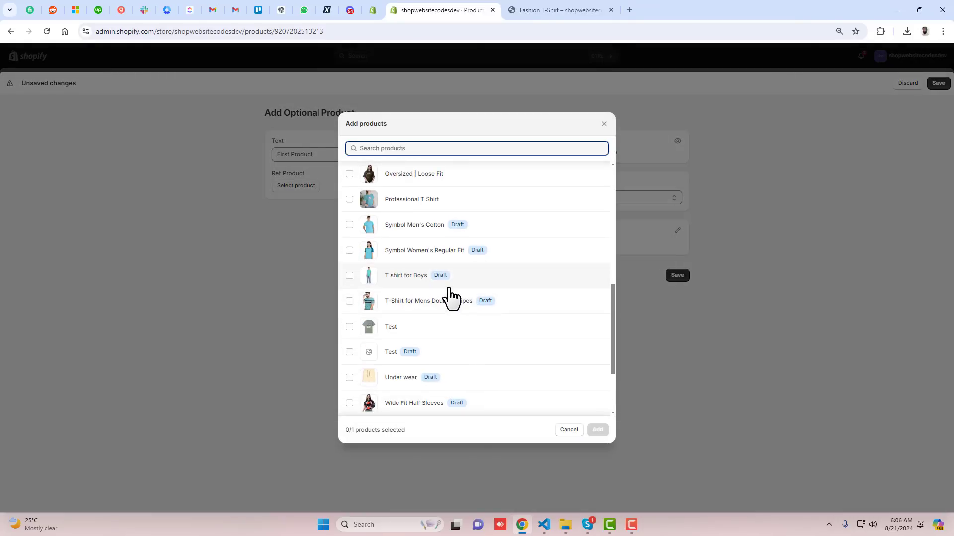
click(413, 175)
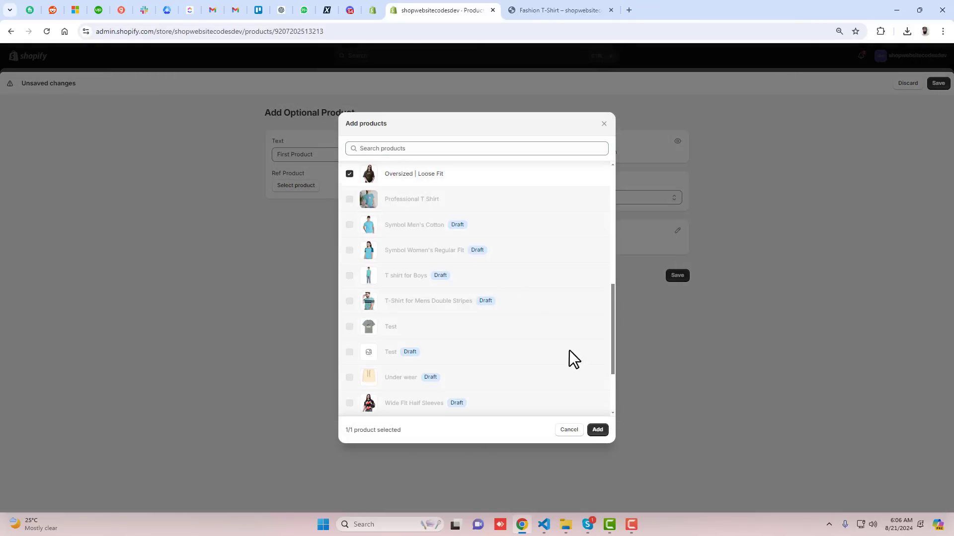
click(597, 430)
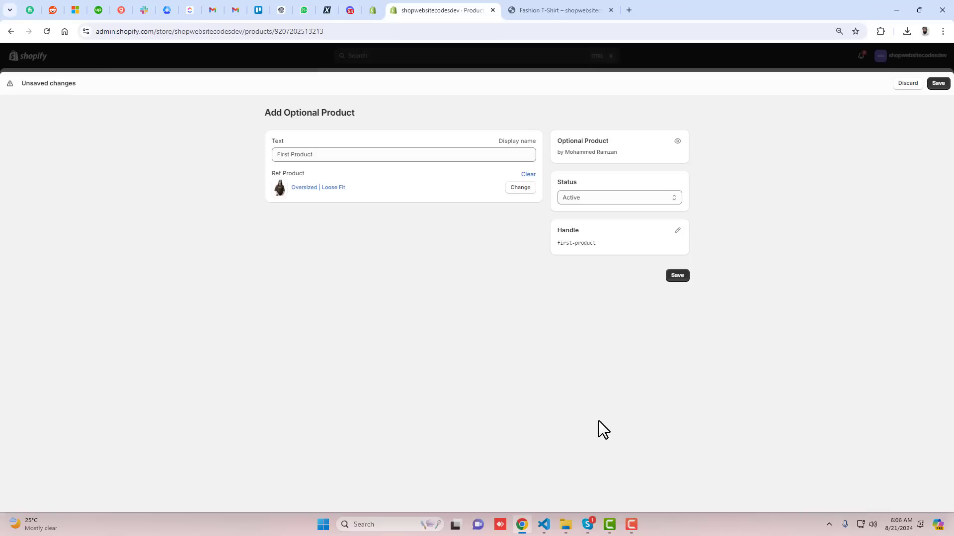
click(678, 277)
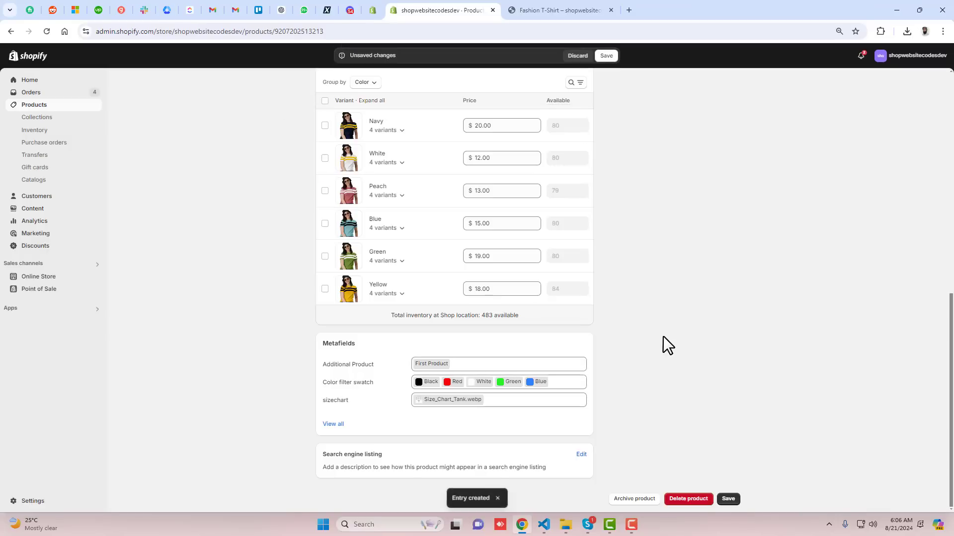
click(544, 525)
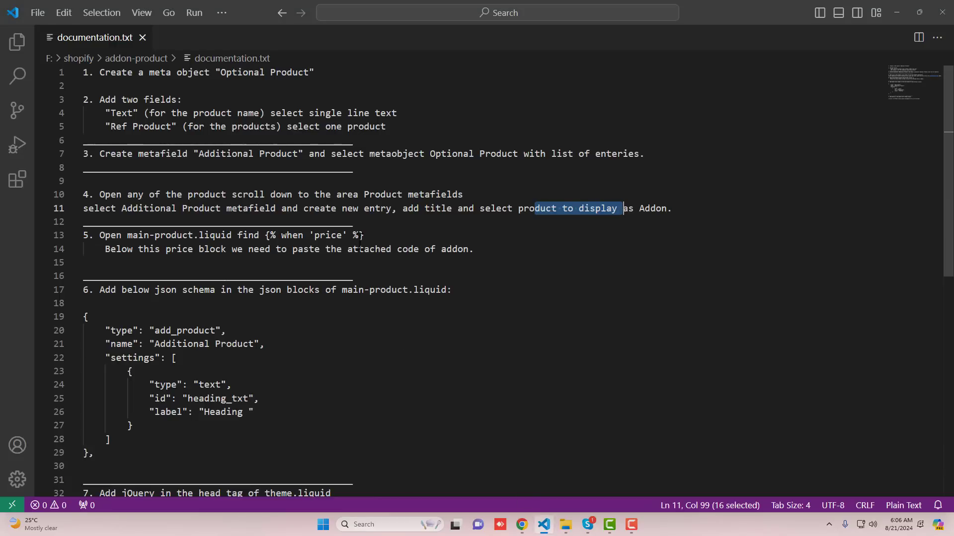
drag(128, 214, 221, 214)
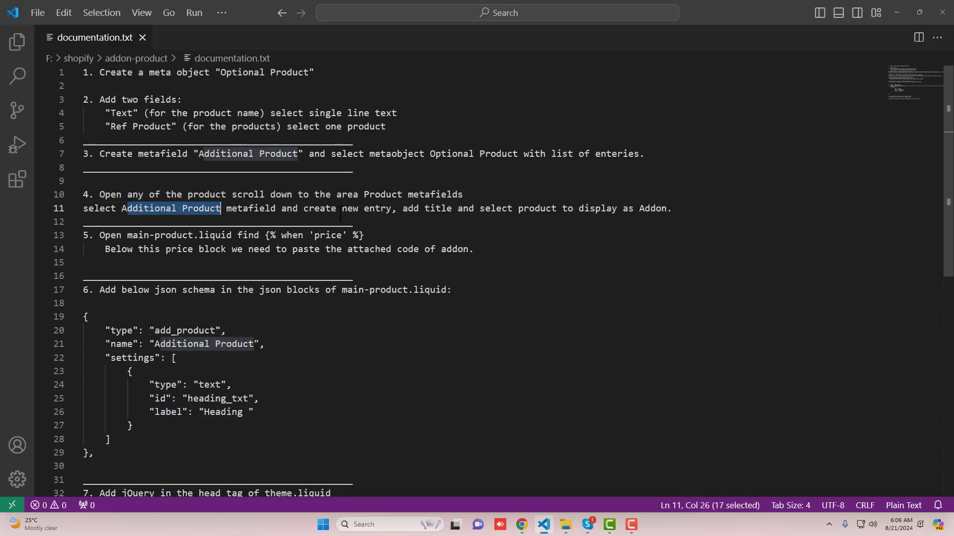
drag(391, 214, 315, 214)
click(429, 214)
click(553, 213)
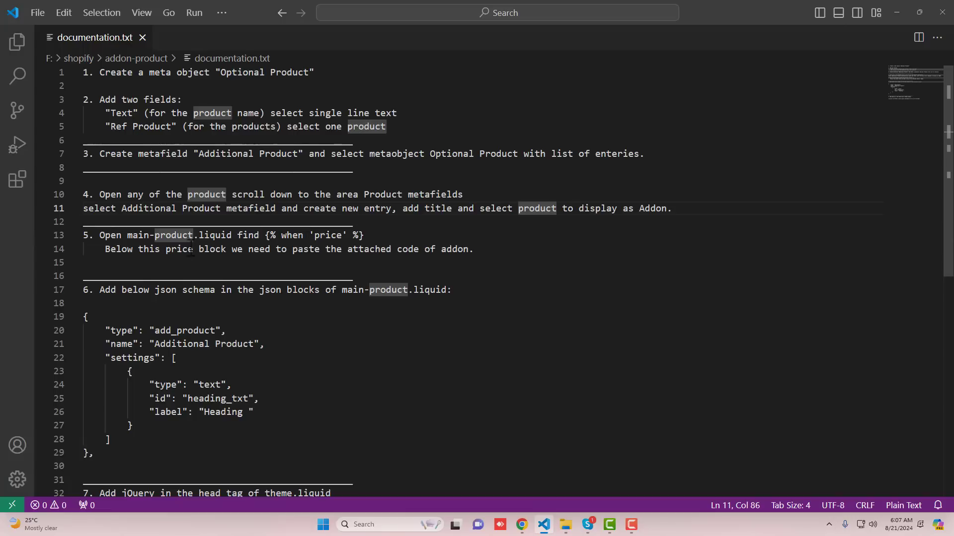
click(155, 236)
drag(287, 236, 343, 236)
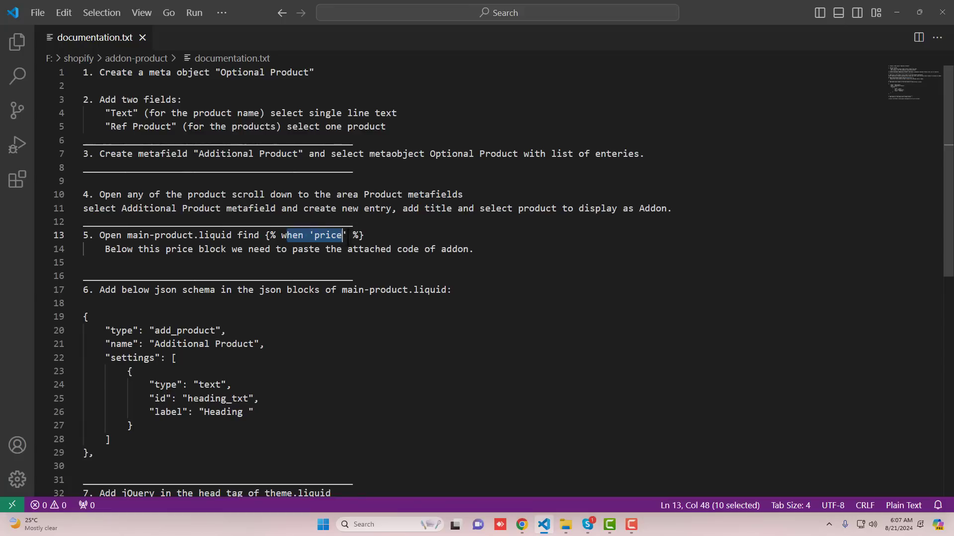
click(390, 237)
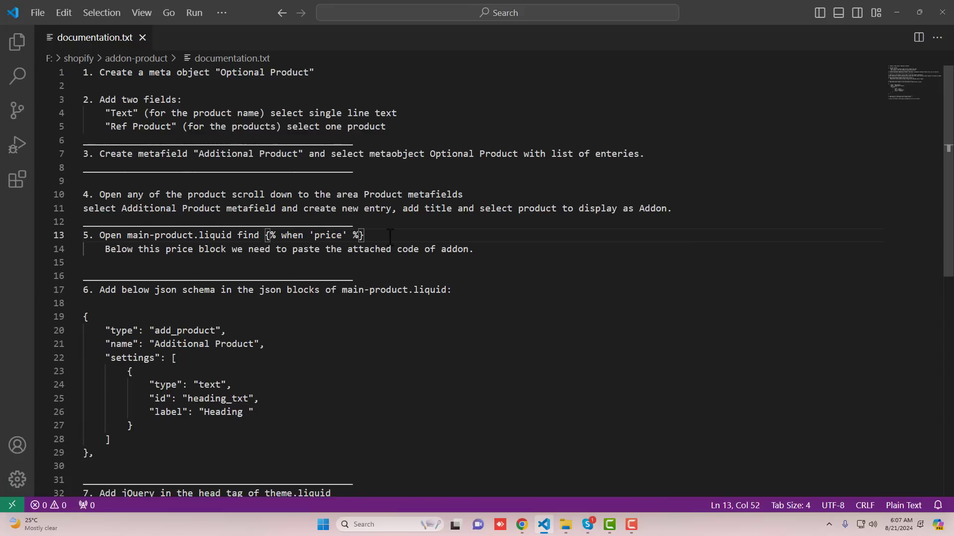
click(522, 525)
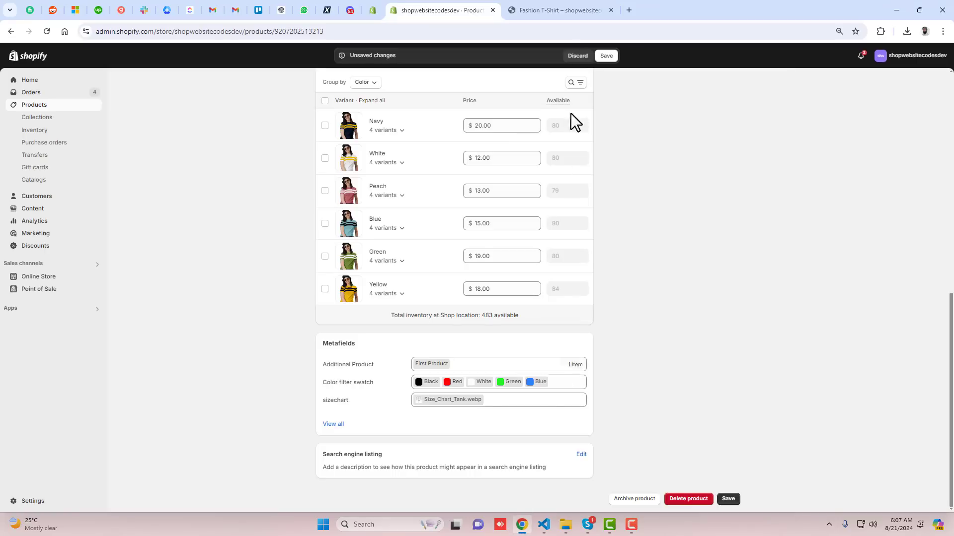
Compare the live storefront with the Fashion T-Shirt admin page, ending on the admin's Metafields card
click(583, 9)
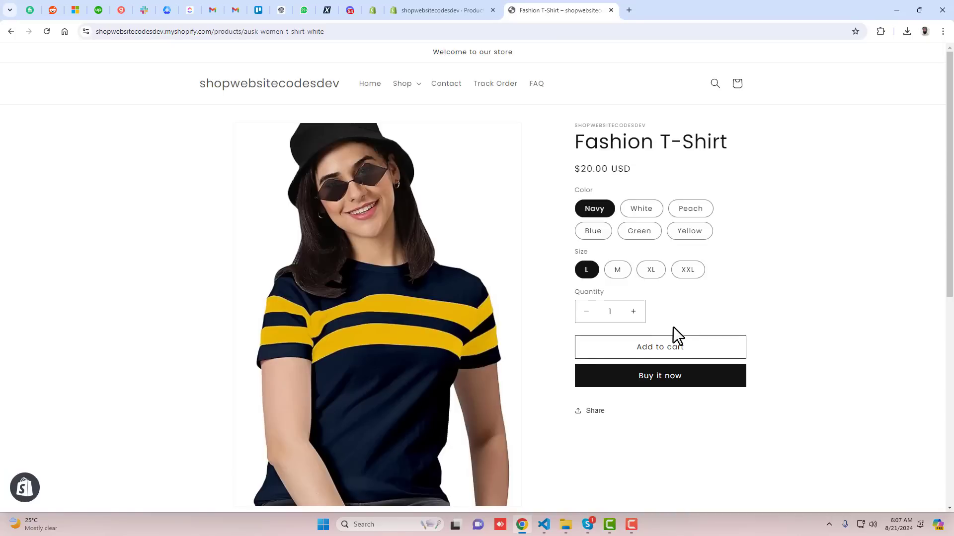
click(462, 9)
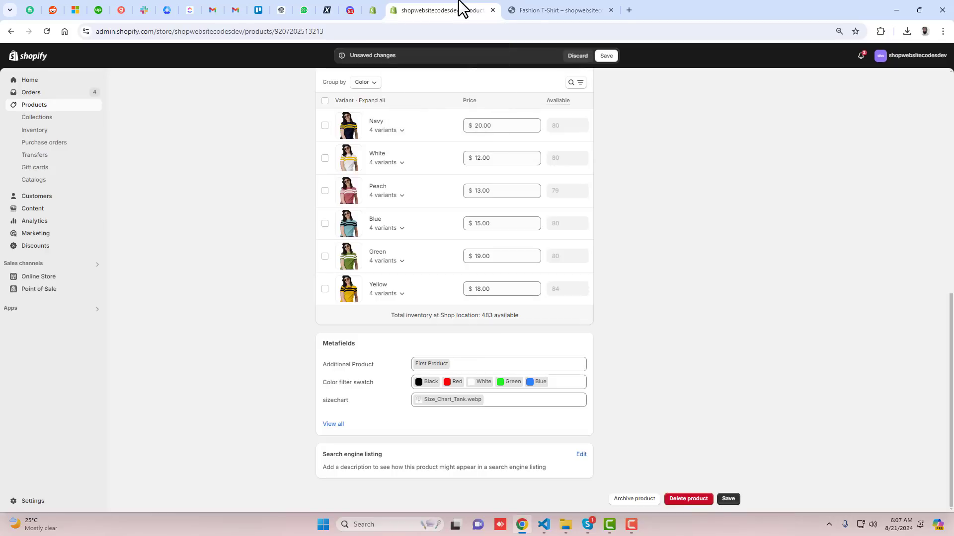
click(549, 9)
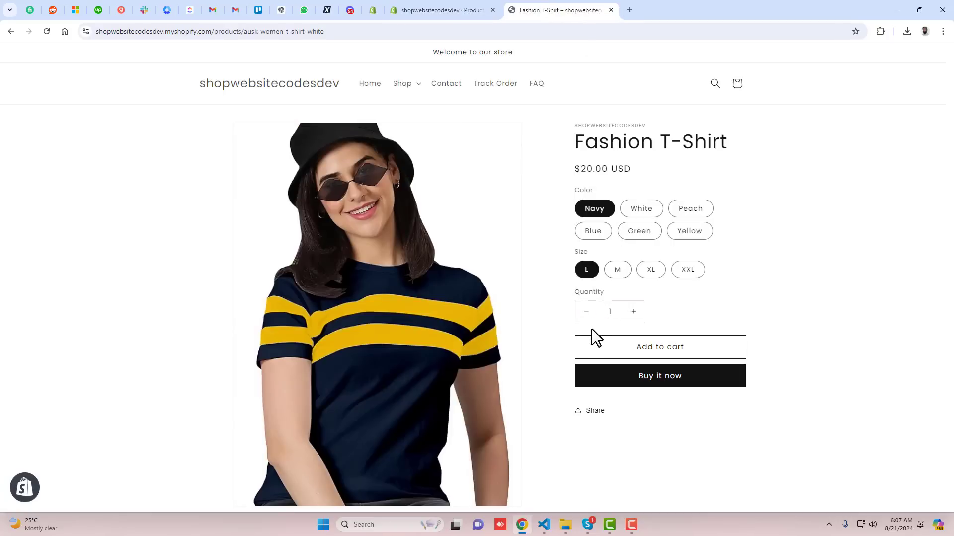
click(451, 9)
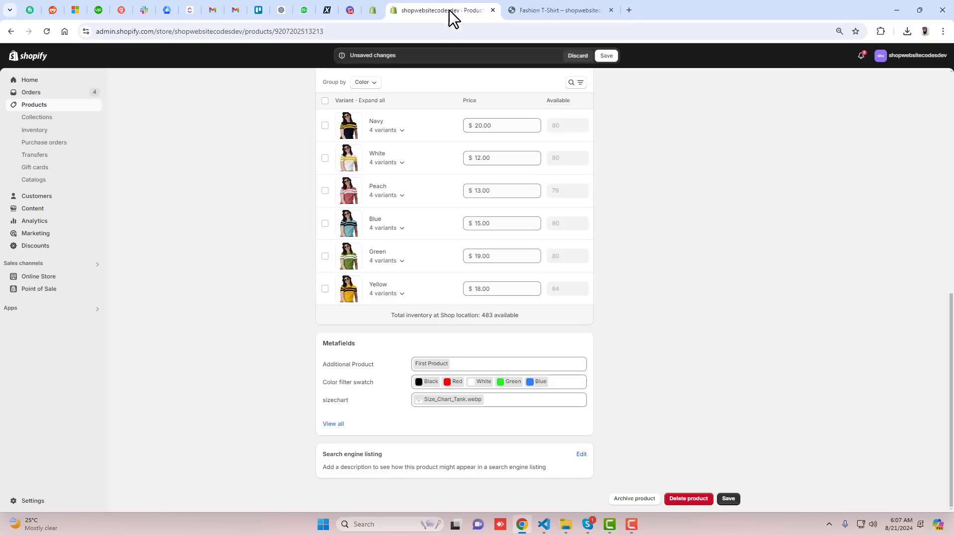
Open the Dawn theme's code editor from Online Store > Themes in a new tab
middle_click(44, 281)
click(668, 9)
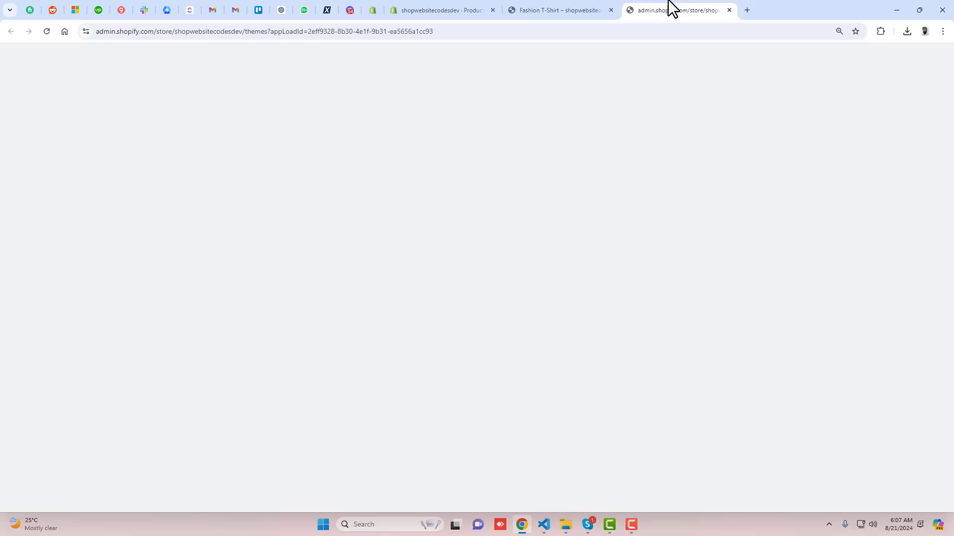
drag(675, 9, 574, 8)
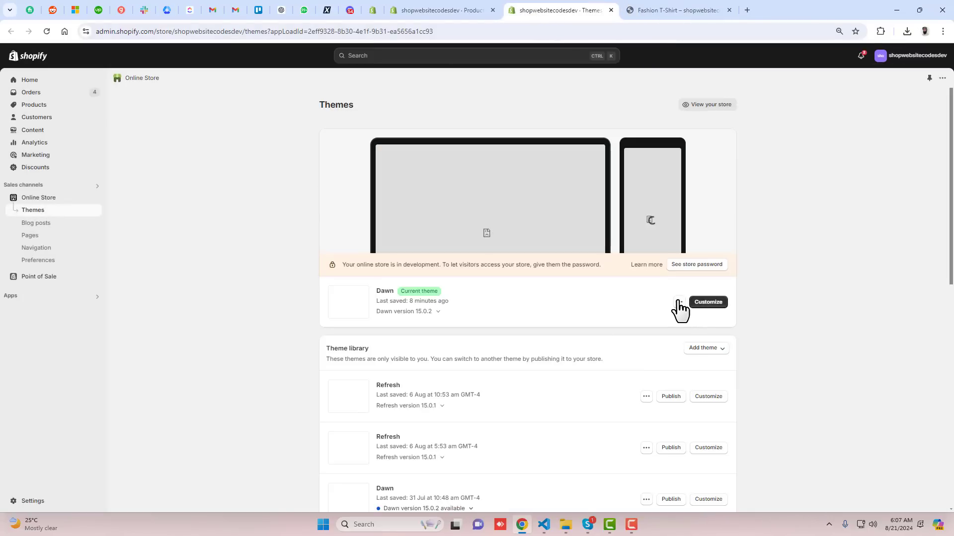
click(679, 304)
click(612, 388)
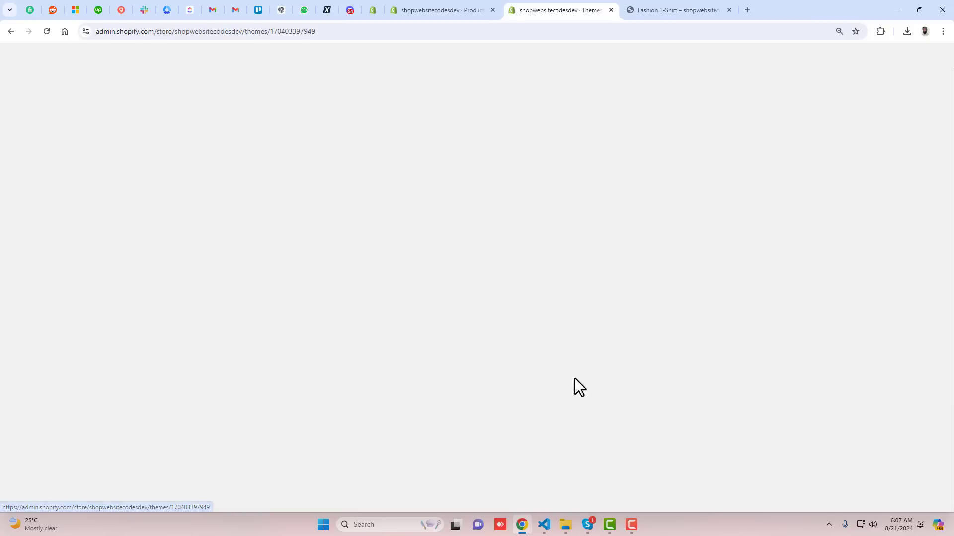
Filter the theme files by 'main-pr' and open main-product.liquid
click(78, 80)
text(main-produ)
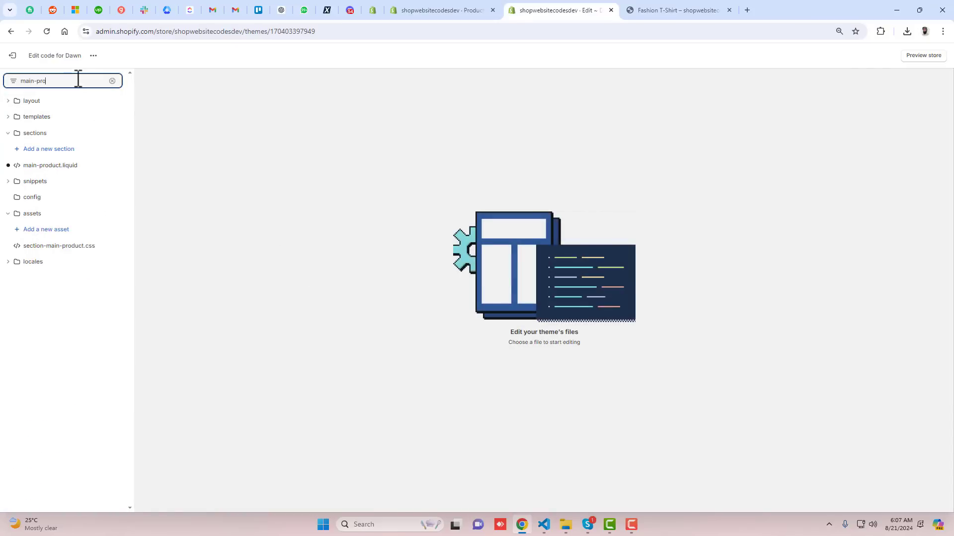
click(65, 166)
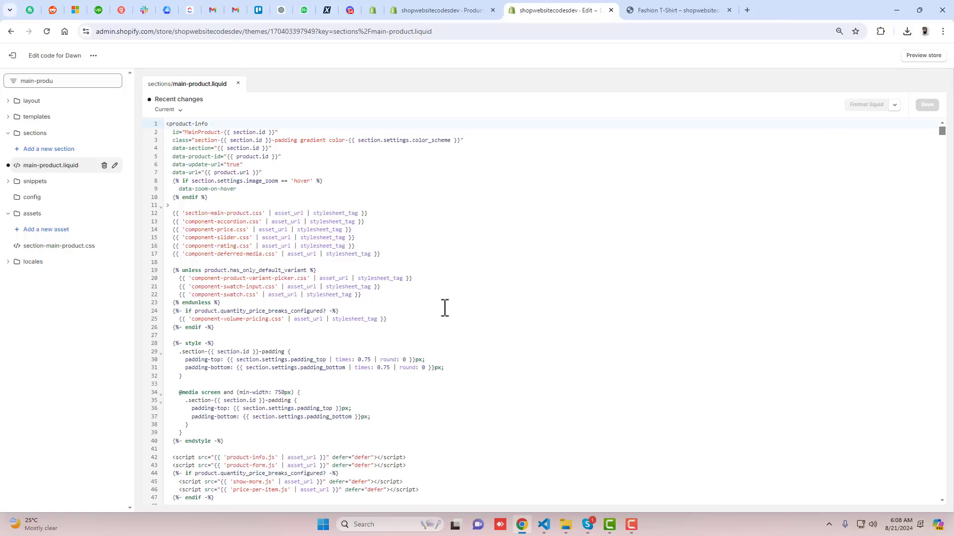
Find 'variant-pi' in main-product.liquid and insert blank line 467 after the variant picker render
click(482, 312)
key(ctrl+f)
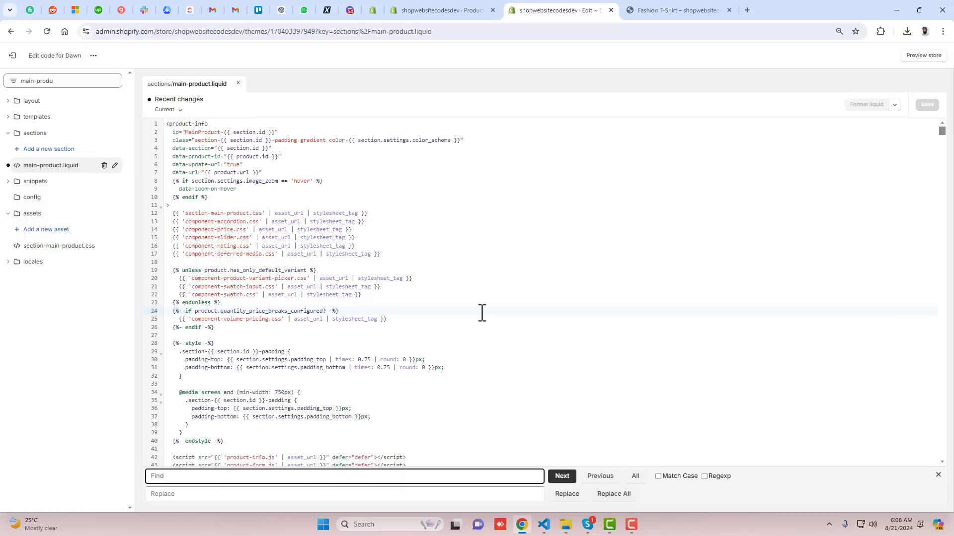
text(variant-pi)
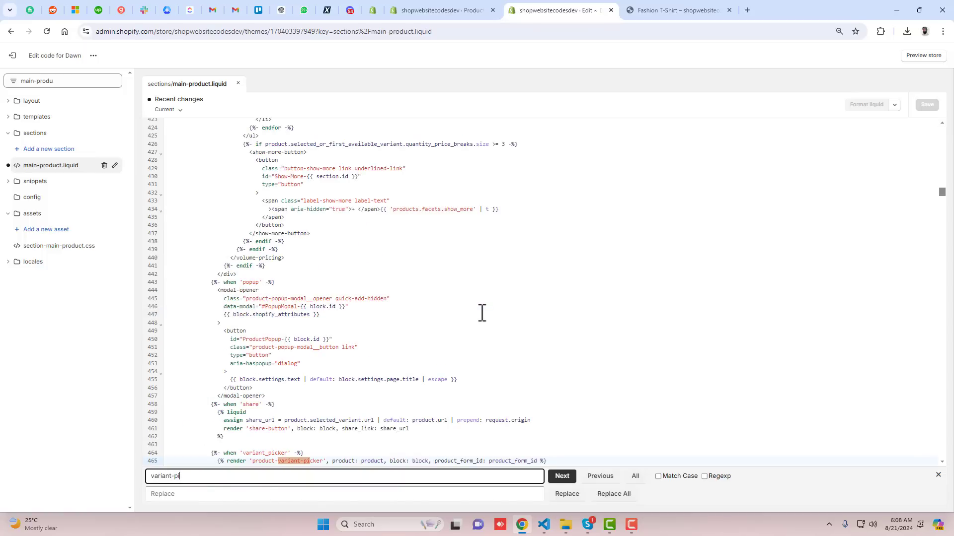
scroll(482, 313, down, 3)
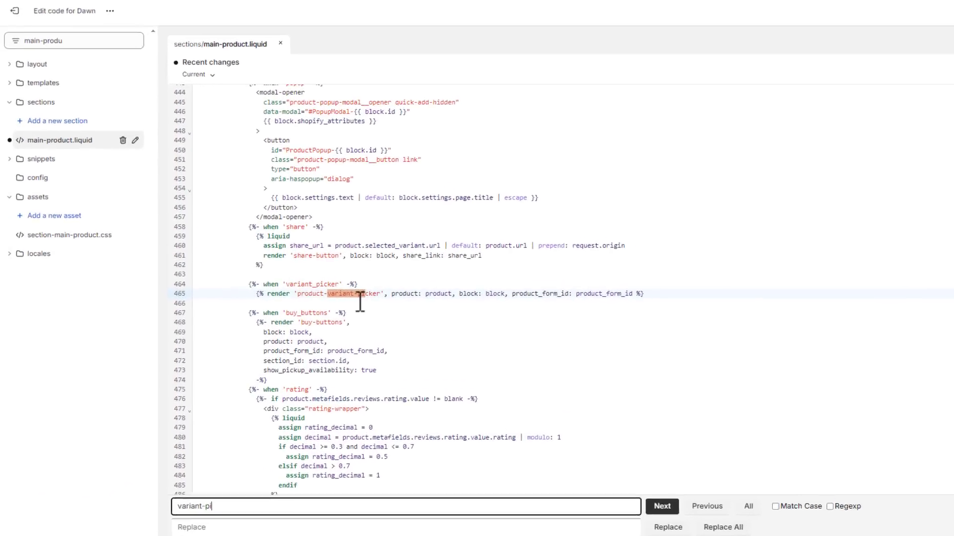
click(260, 304)
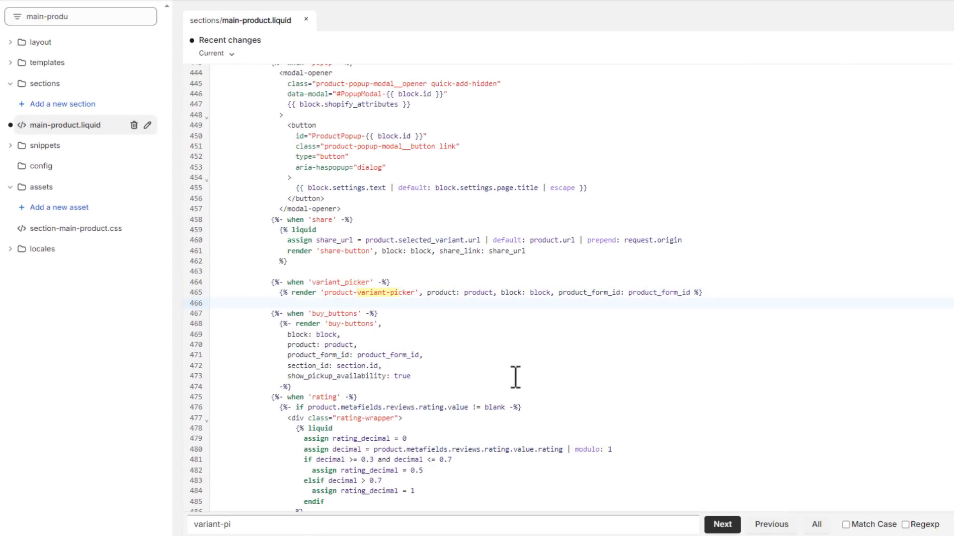
key(Return)
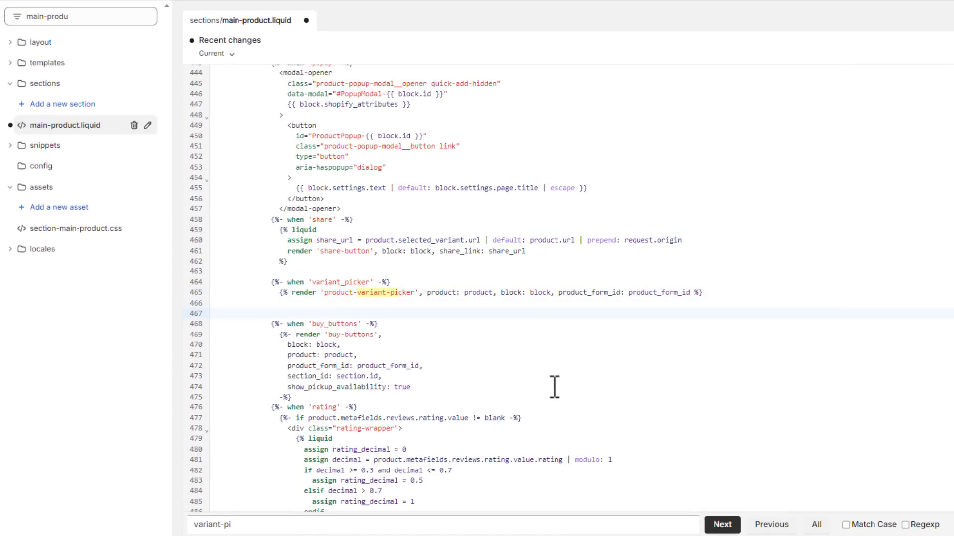
key(ctrl+shift+Left)
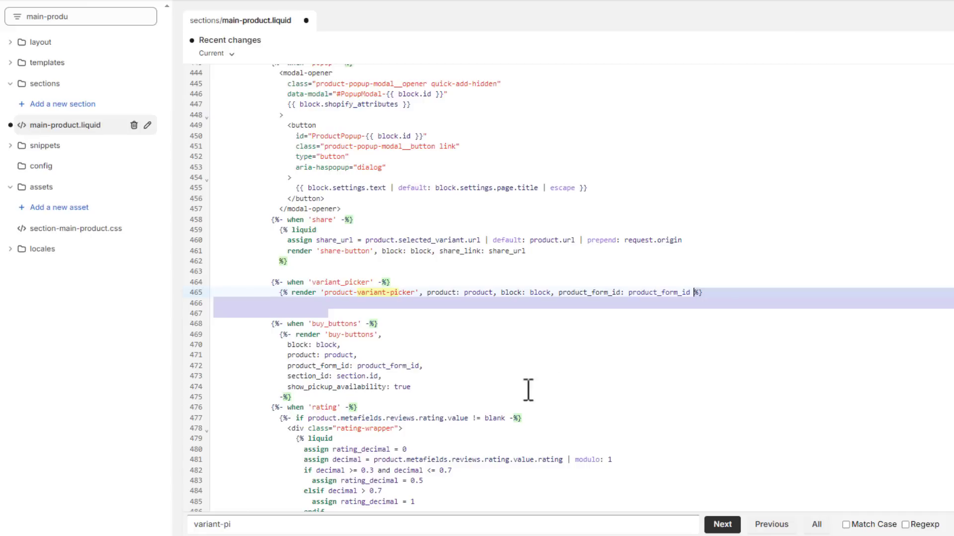
click(274, 313)
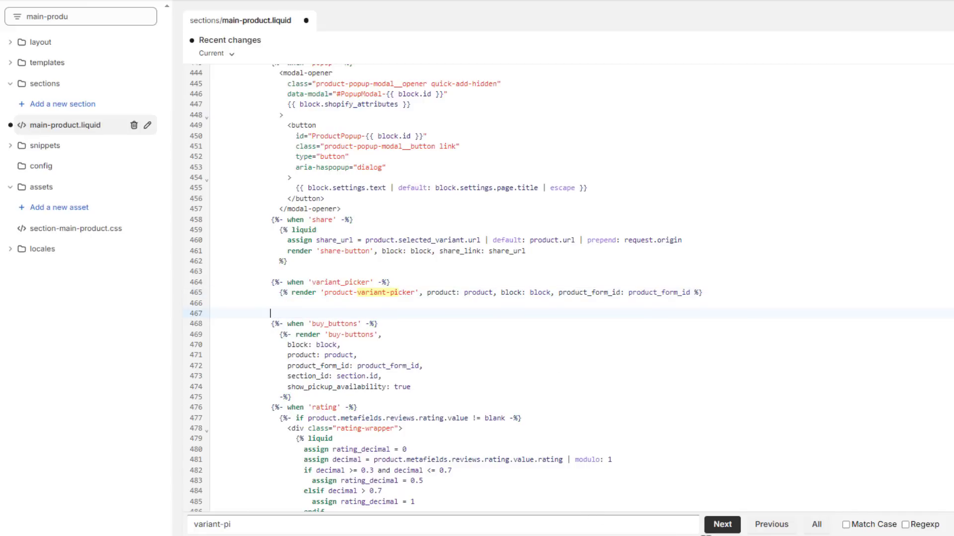
Paste the addon-products-with-checkbox.txt code at line 467 of main-product.liquid and save
click(723, 499)
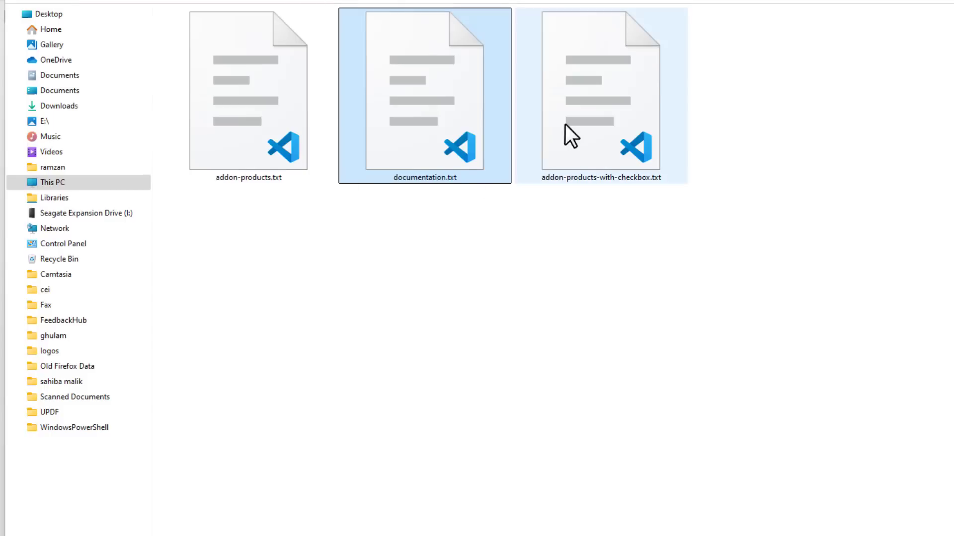
double_click(598, 107)
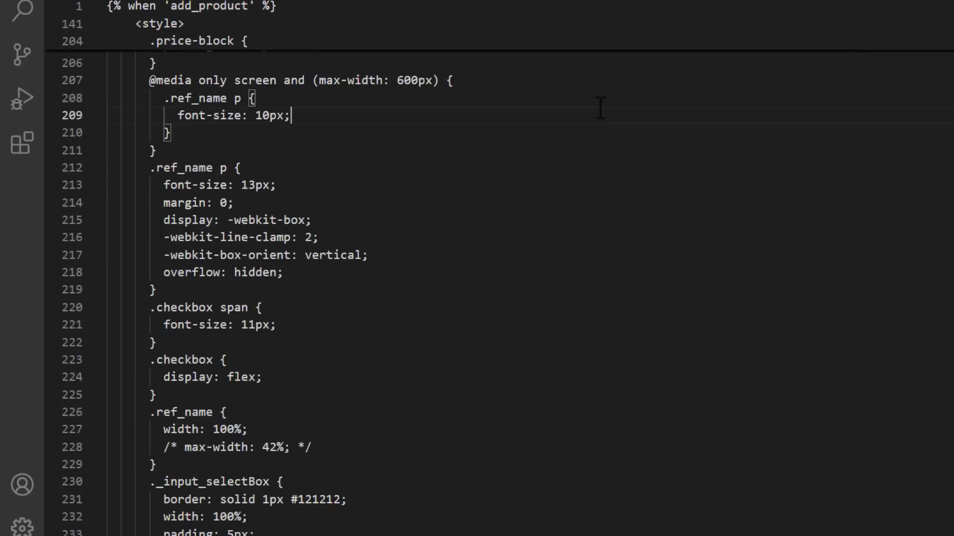
key(ctrl+a)
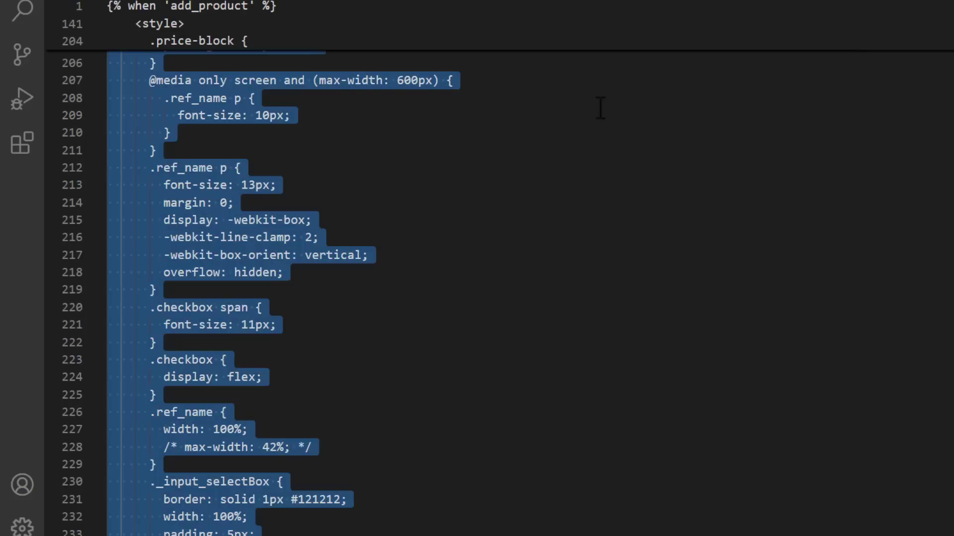
click(396, 4)
key(alt+Tab)
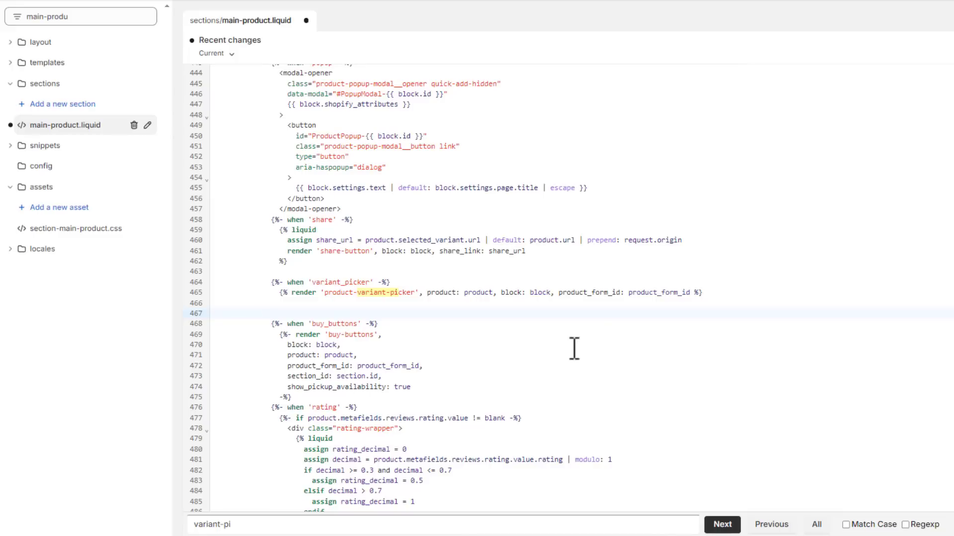
click(273, 313)
key(ctrl+v)
click(927, 104)
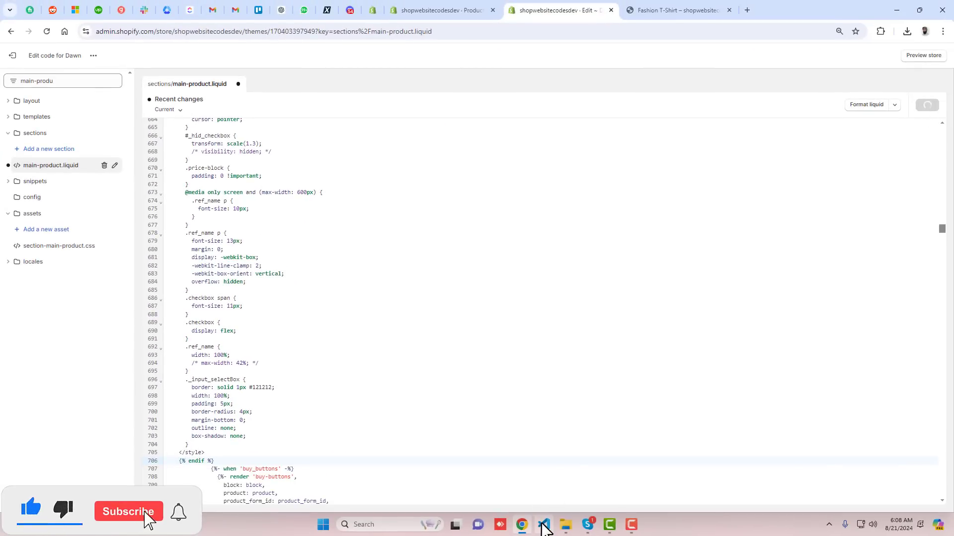
Select the Additional Product JSON block schema in documentation.txt
key(alt+Tab)
scroll(231, 331, down, 1)
scroll(231, 330, down, 2)
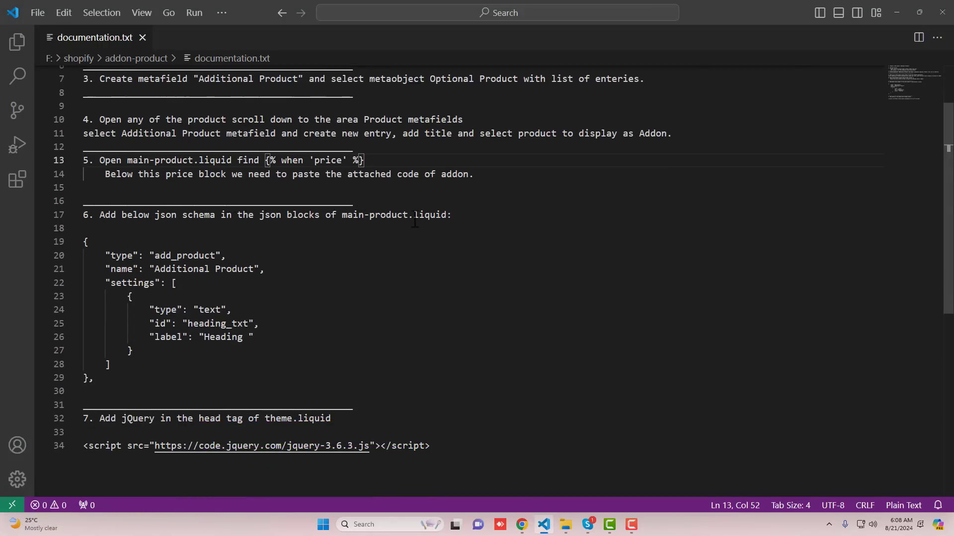
drag(98, 381, 52, 247)
click(522, 525)
Locate the variant_picker block in the schema and add a new line after it
scroll(363, 438, down, 20)
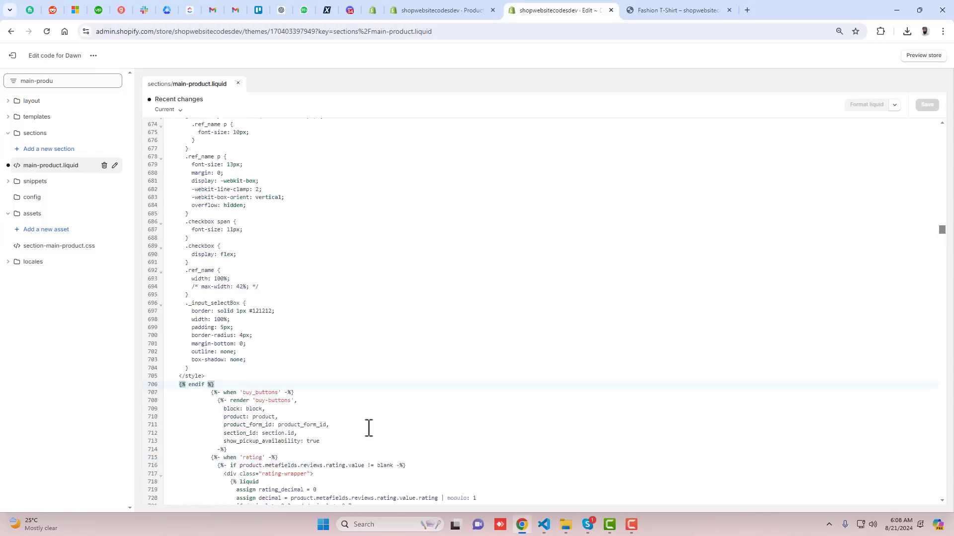
scroll(365, 407, down, 20)
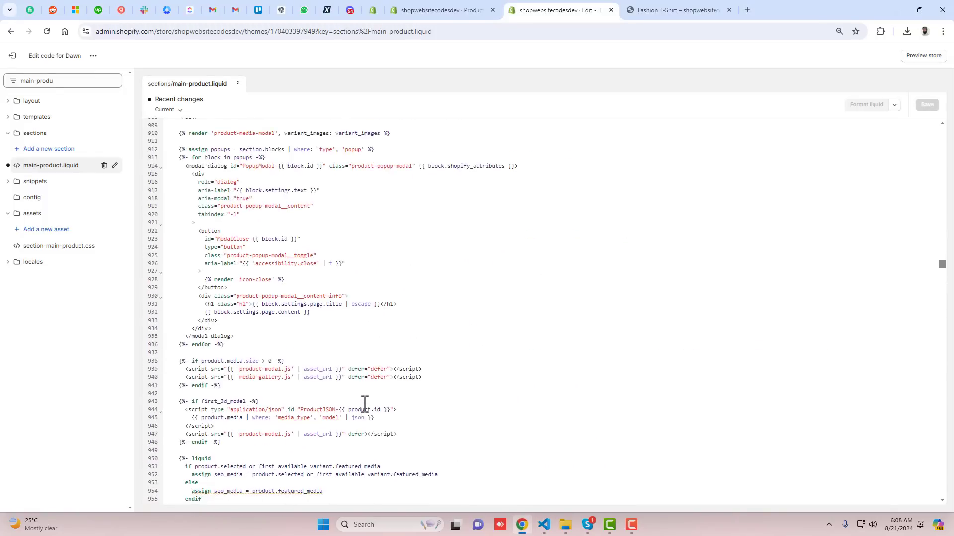
scroll(366, 405, down, 6)
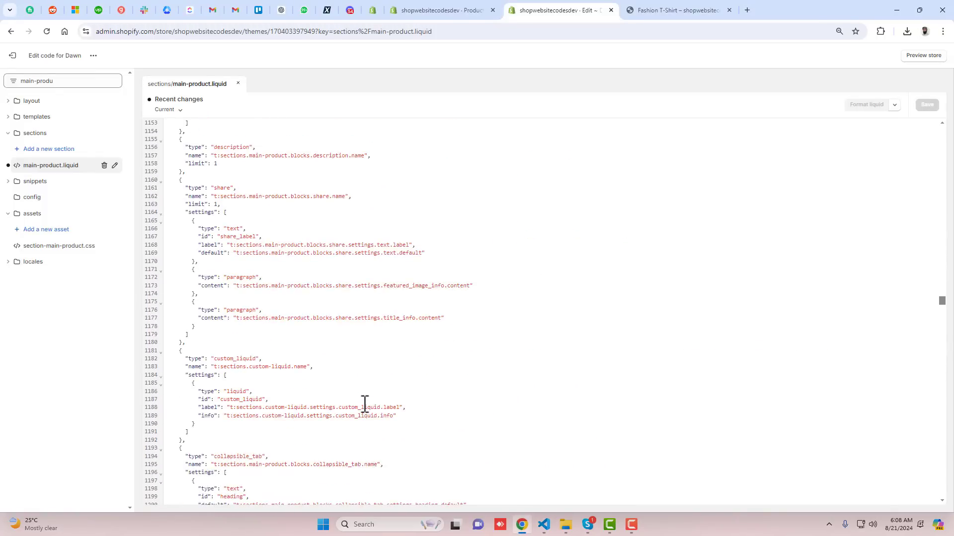
scroll(364, 403, up, 3)
scroll(255, 355, up, 4)
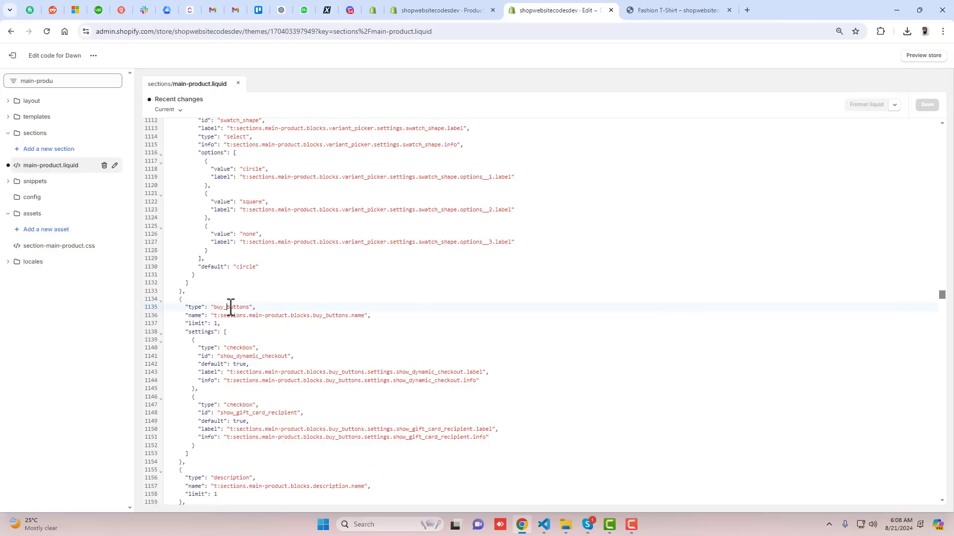
scroll(223, 301, up, 8)
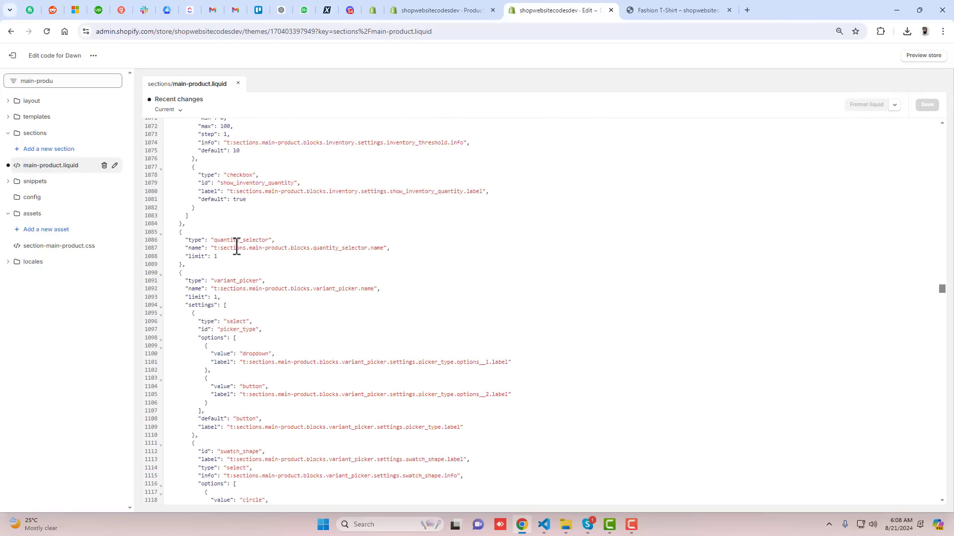
double_click(237, 242)
double_click(225, 281)
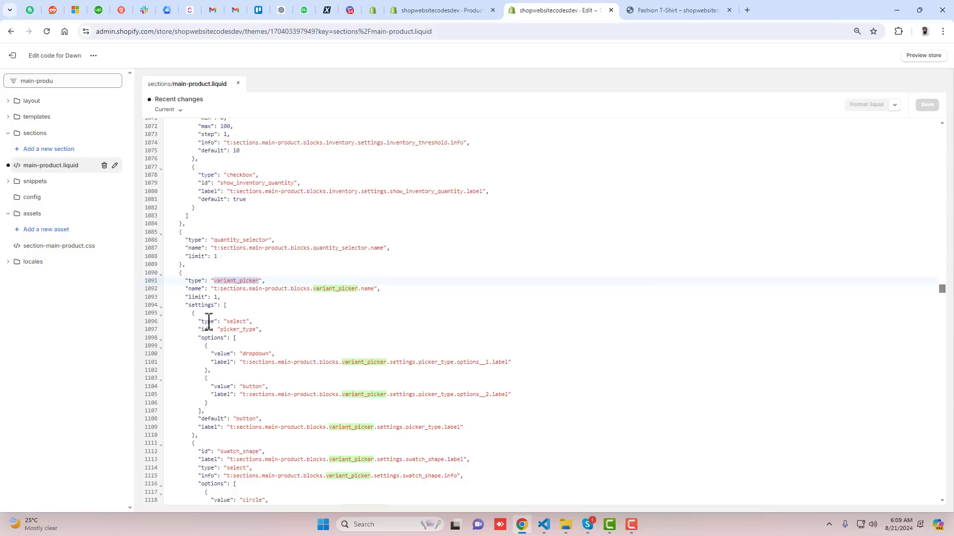
scroll(230, 365, down, 5)
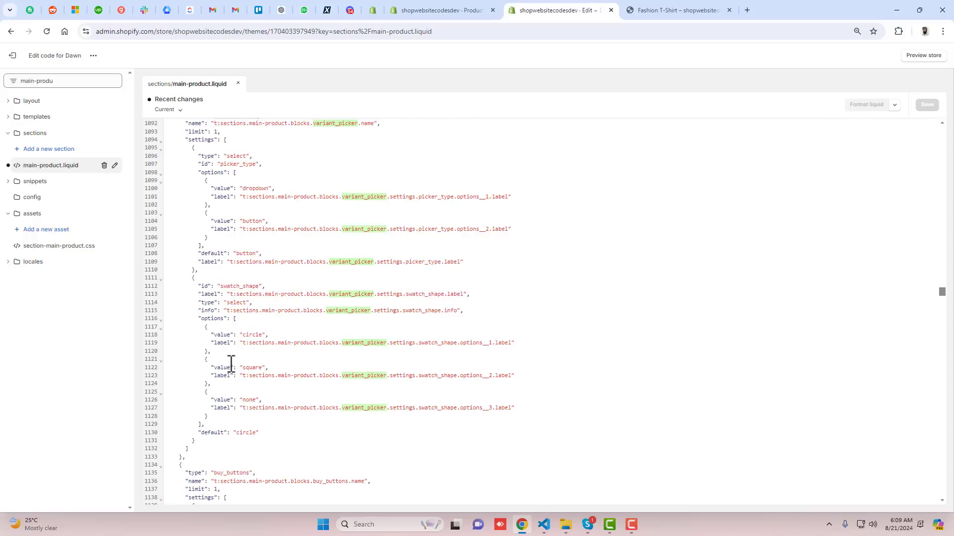
scroll(229, 365, down, 4)
click(197, 292)
key(Return)
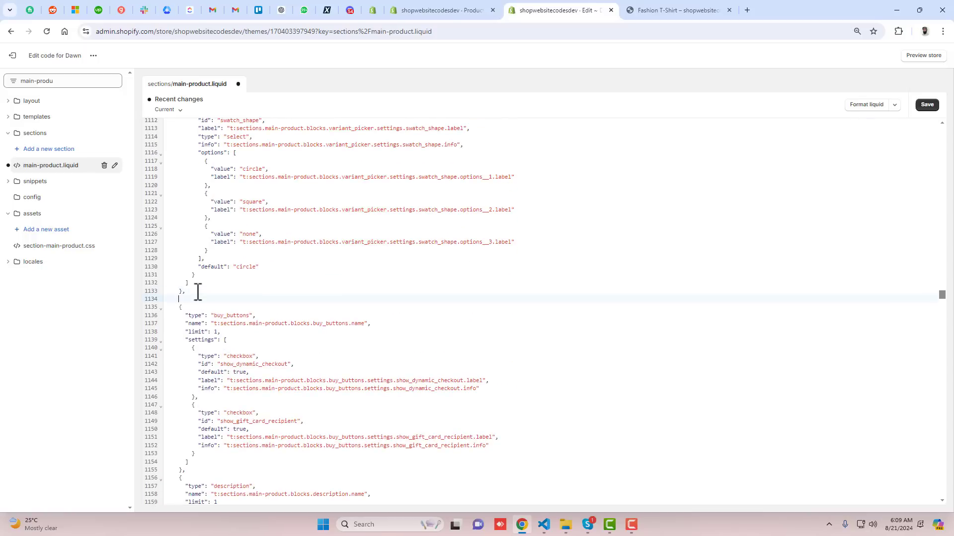
Copy the add_product block schema from documentation.txt into the schema's blocks list
click(544, 524)
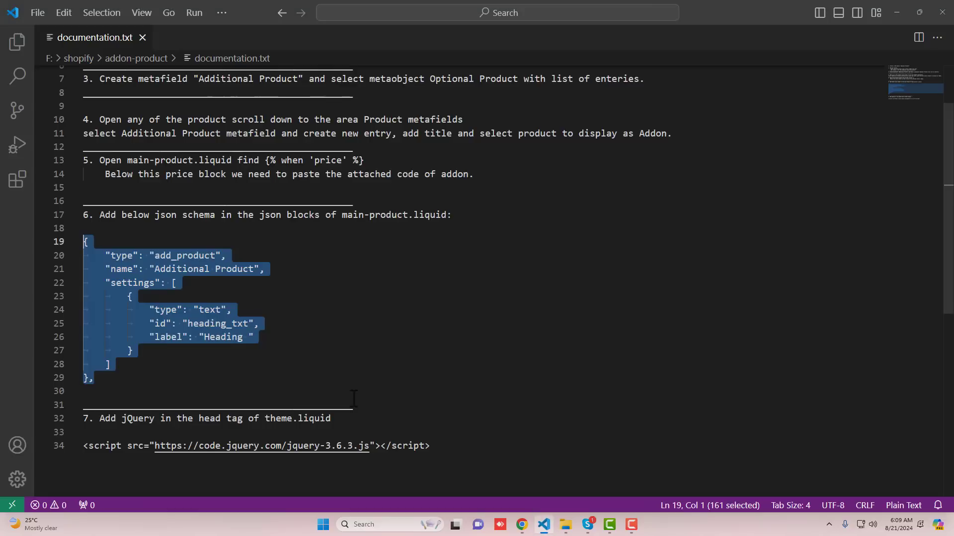
drag(102, 382, 69, 245)
key(ctrl+c)
key(alt+Tab)
key(ctrl+v)
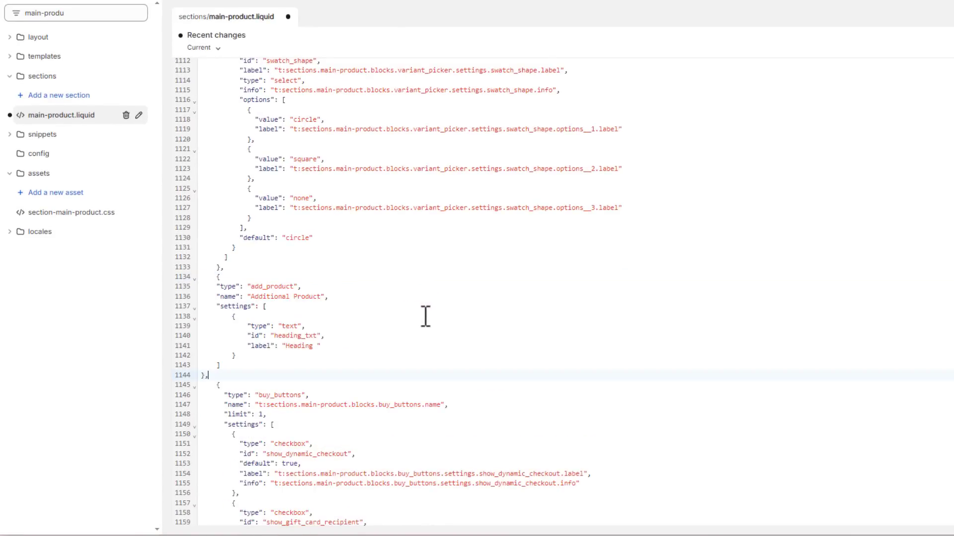
shift+click(224, 287)
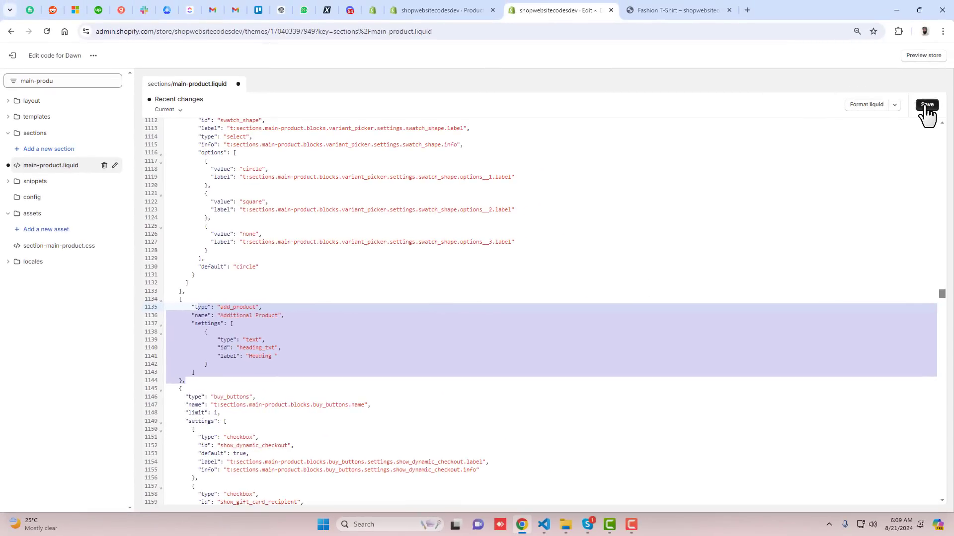
click(543, 526)
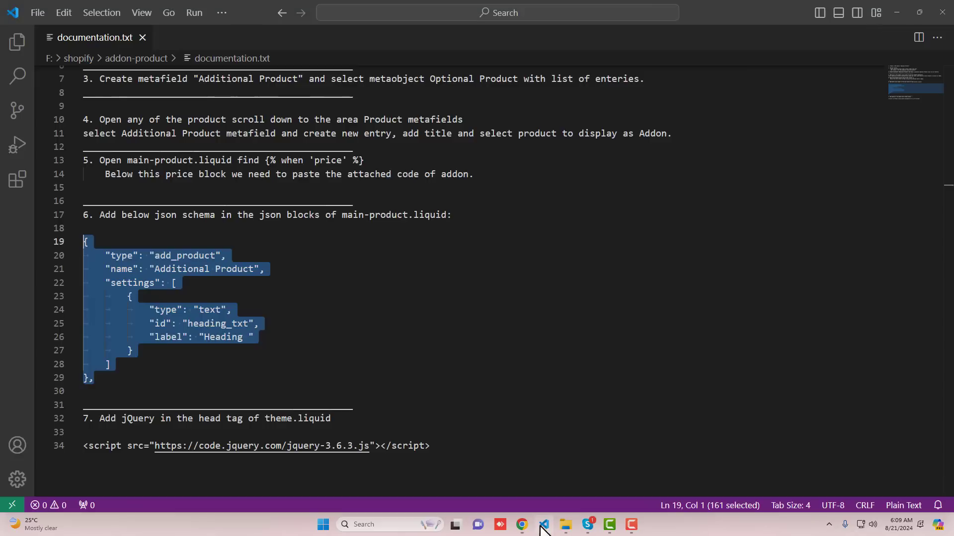
Copy the jQuery script line from the documentation and open layout/theme.liquid
scroll(258, 396, down, 1)
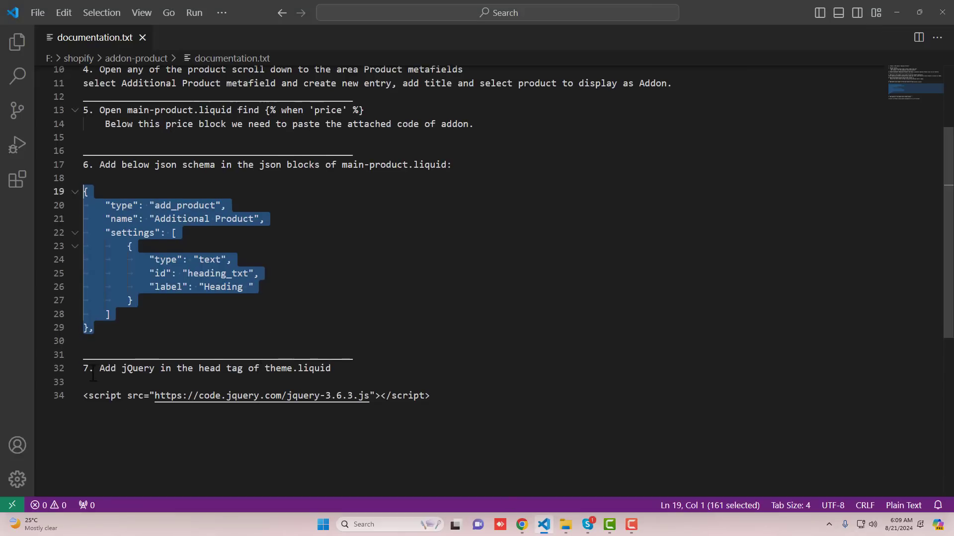
drag(101, 372, 329, 376)
drag(433, 396, 81, 402)
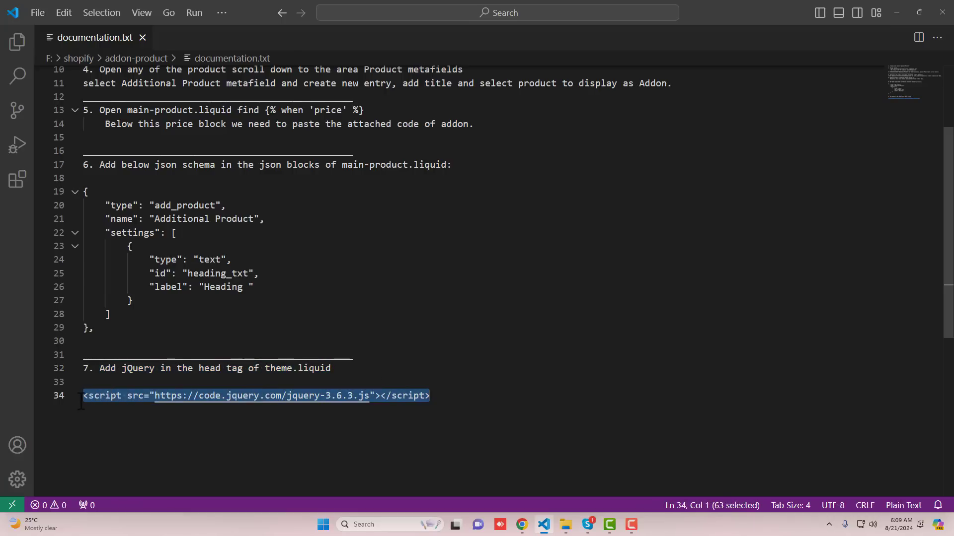
click(521, 525)
click(61, 81)
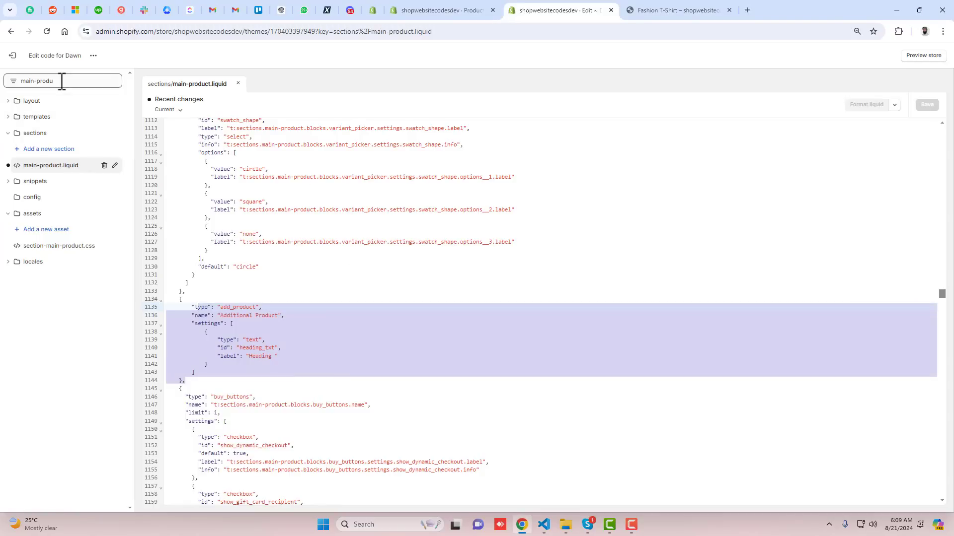
click(113, 81)
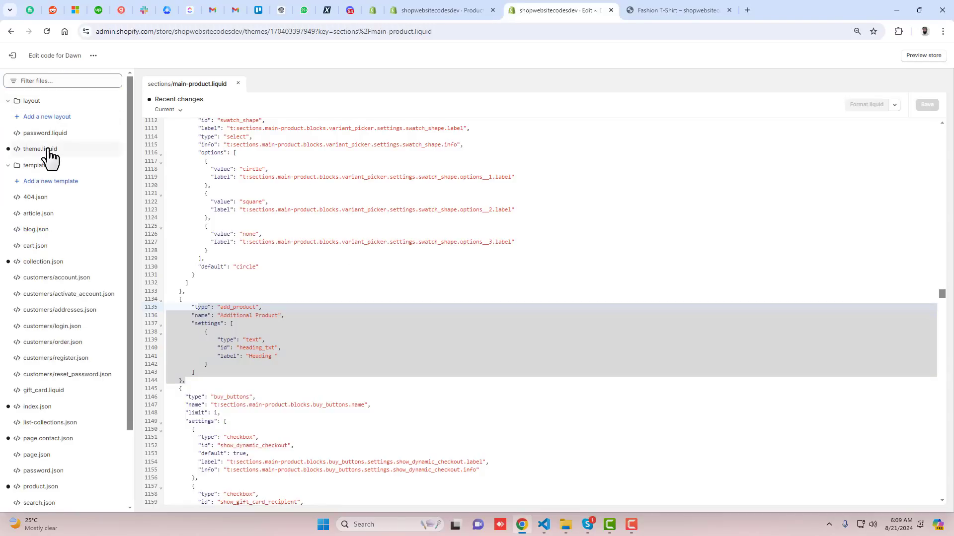
click(47, 149)
Paste the jQuery 3.6.3 script tag just before </head> in theme.liquid and save
scroll(372, 313, down, 20)
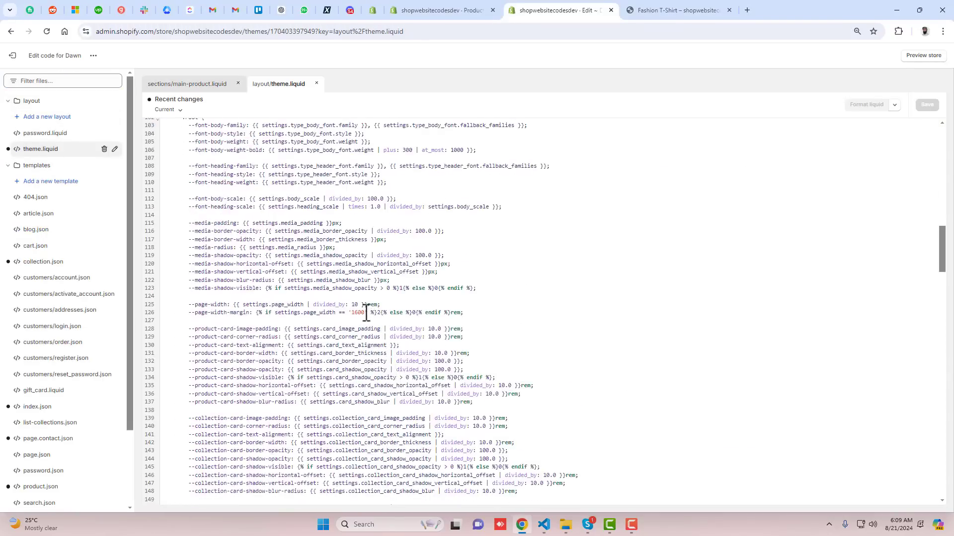
scroll(361, 311, down, 7)
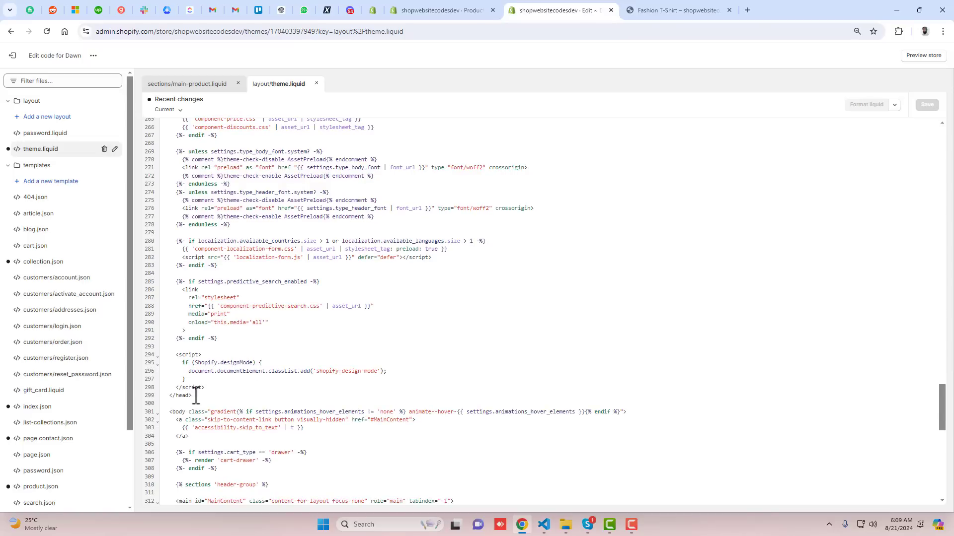
click(171, 396)
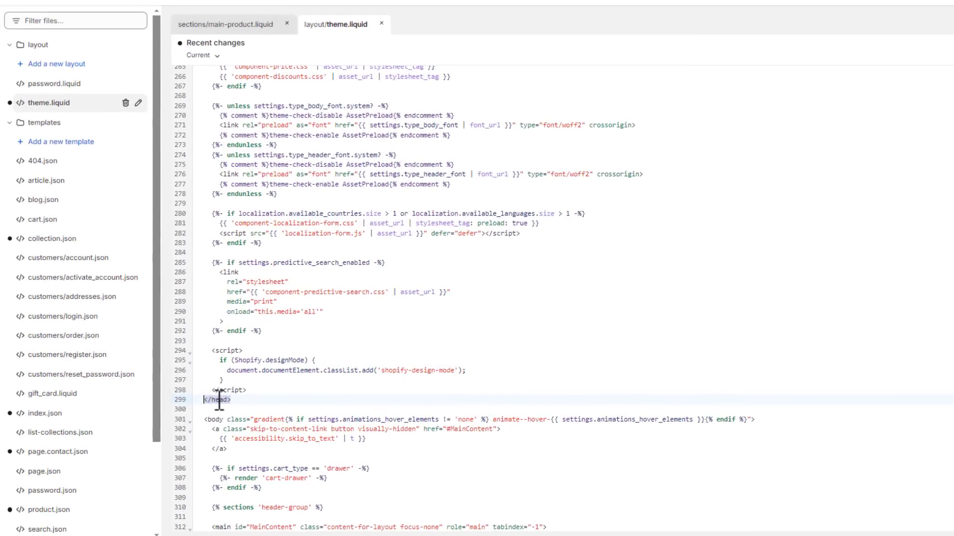
click(256, 391)
key(Return)
key(ctrl+v)
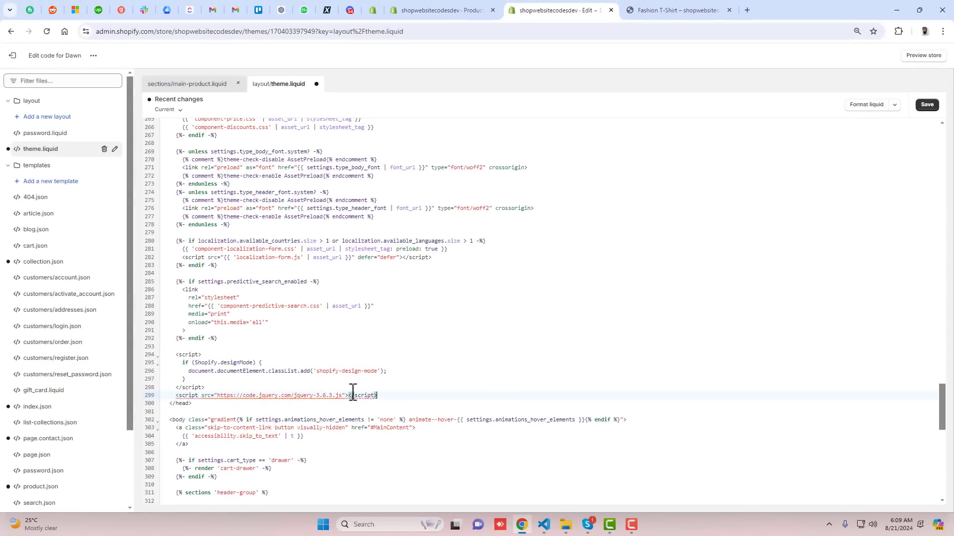
click(926, 106)
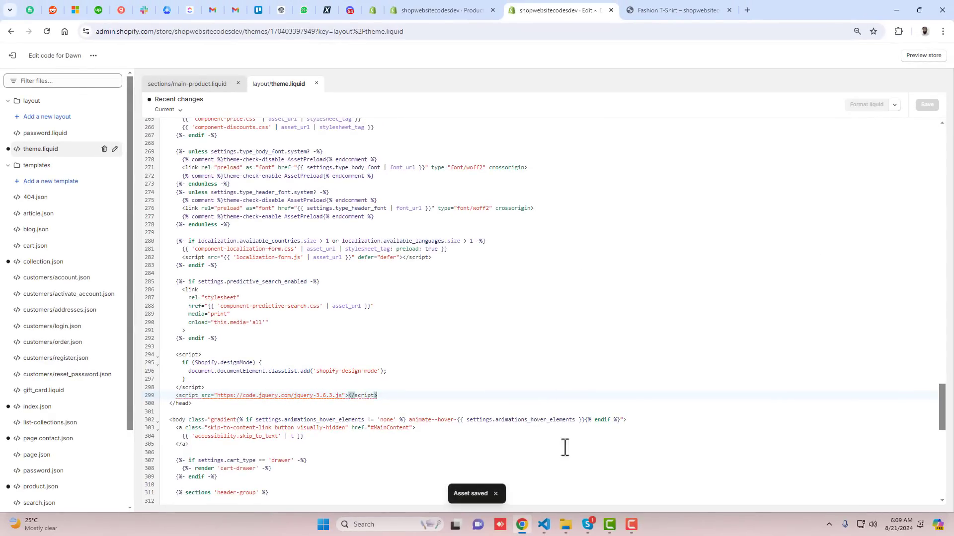
click(541, 524)
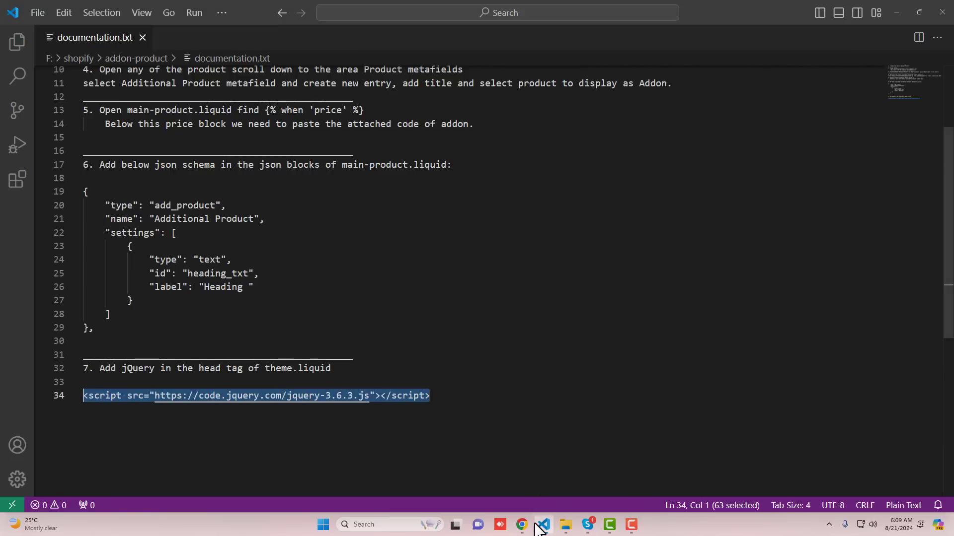
click(542, 524)
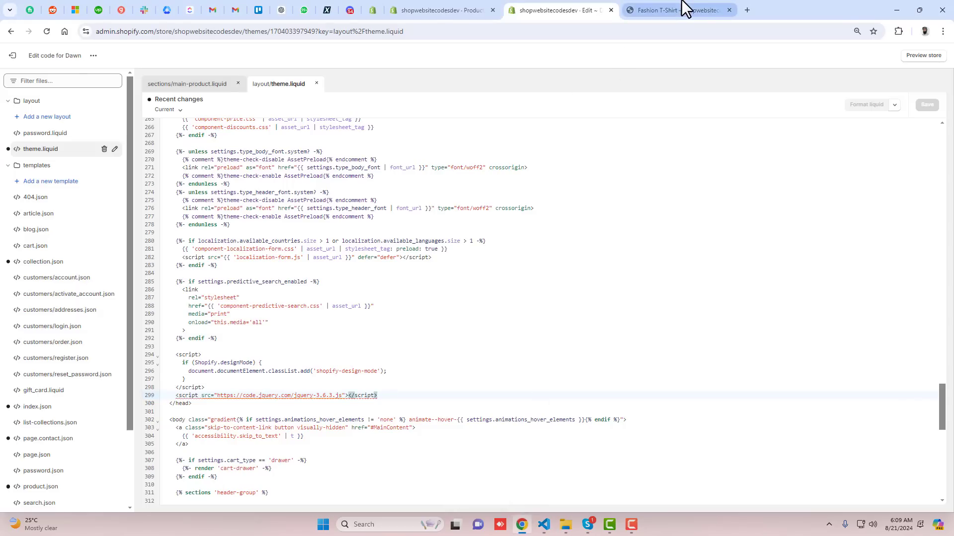
click(686, 8)
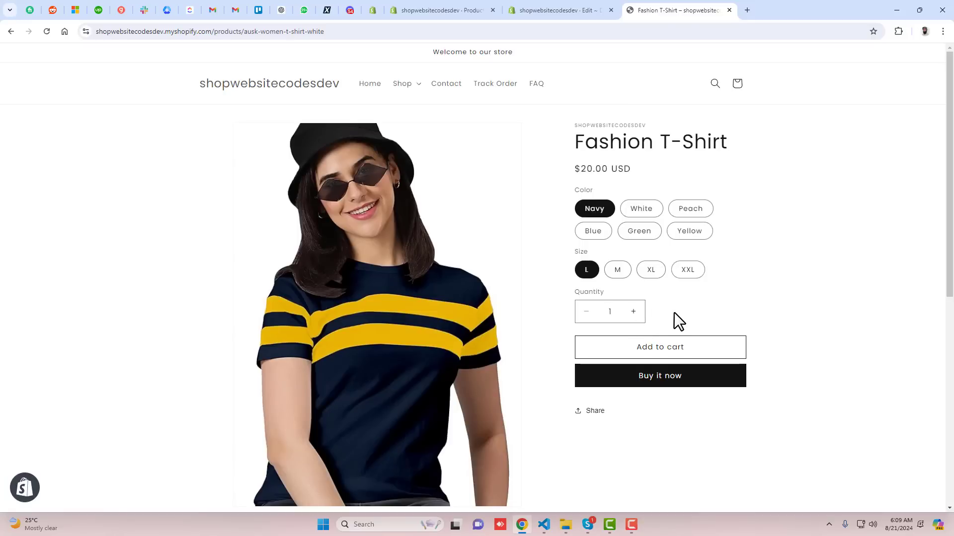
Open the Dawn theme customizer from Online Store > Themes in a new tab
click(545, 10)
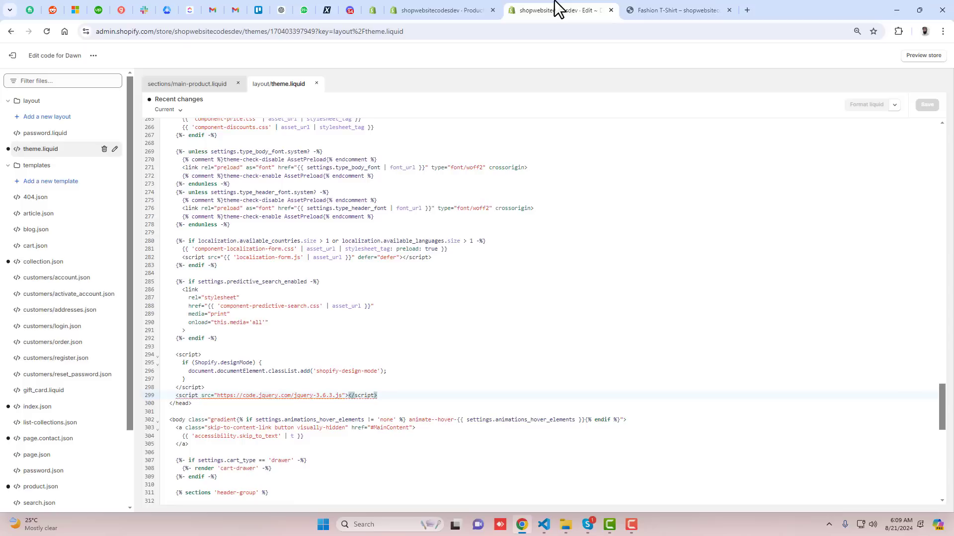
click(449, 10)
middle_click(70, 277)
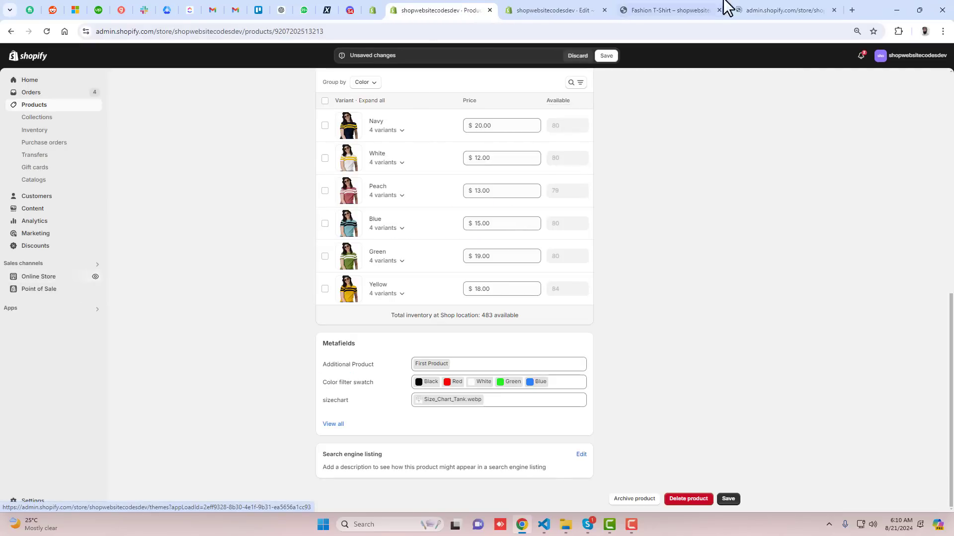
drag(781, 6, 703, 9)
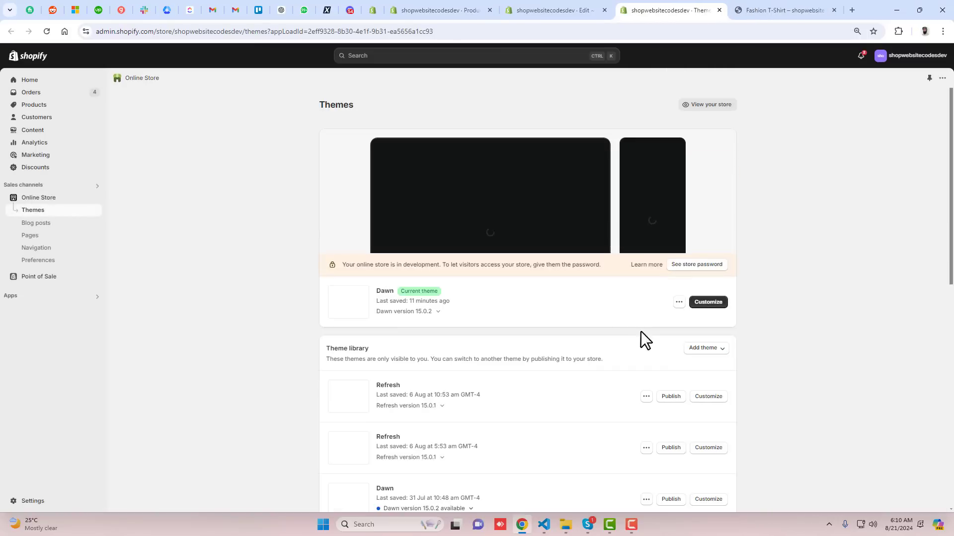
click(721, 304)
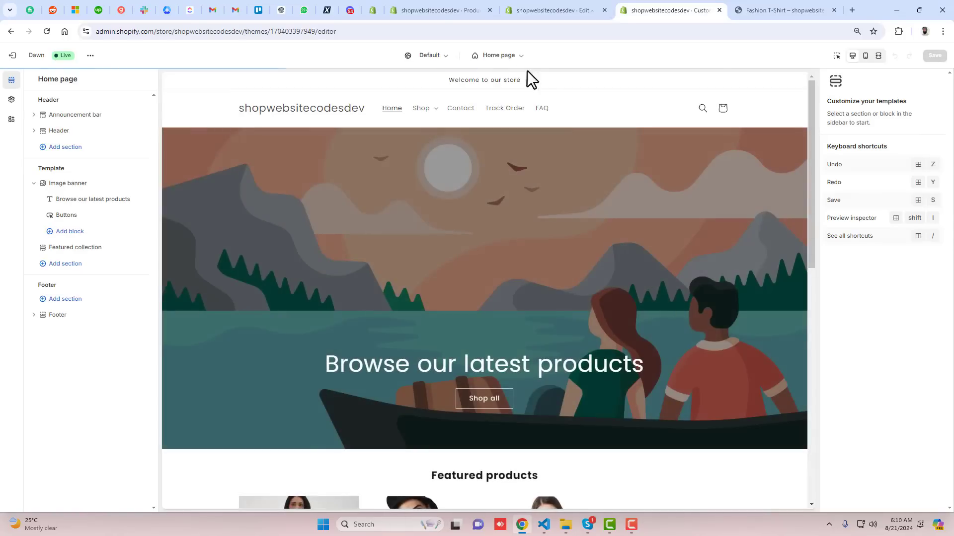
Switch the customizer to the Fashion T-Shirt product template and open the Add block list
click(500, 56)
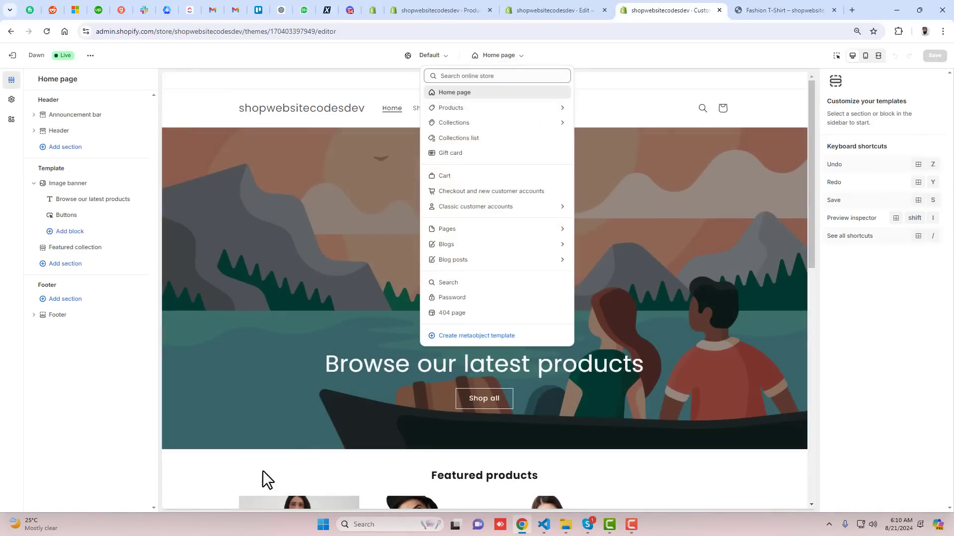
scroll(252, 478, down, 7)
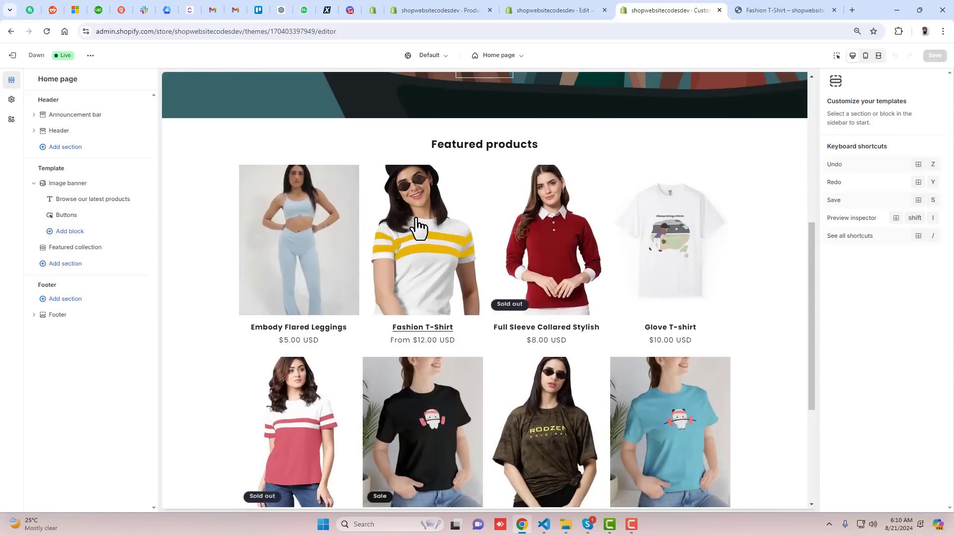
click(427, 227)
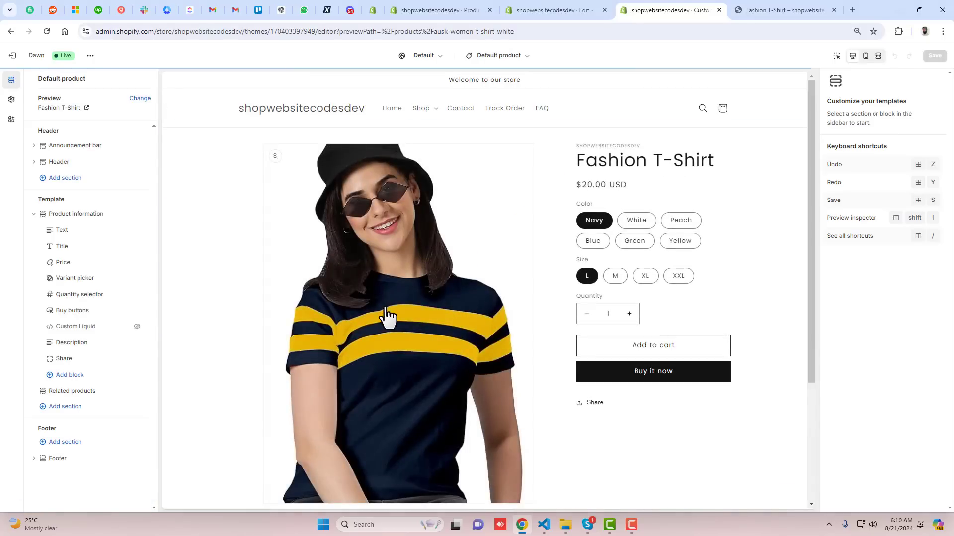
click(68, 376)
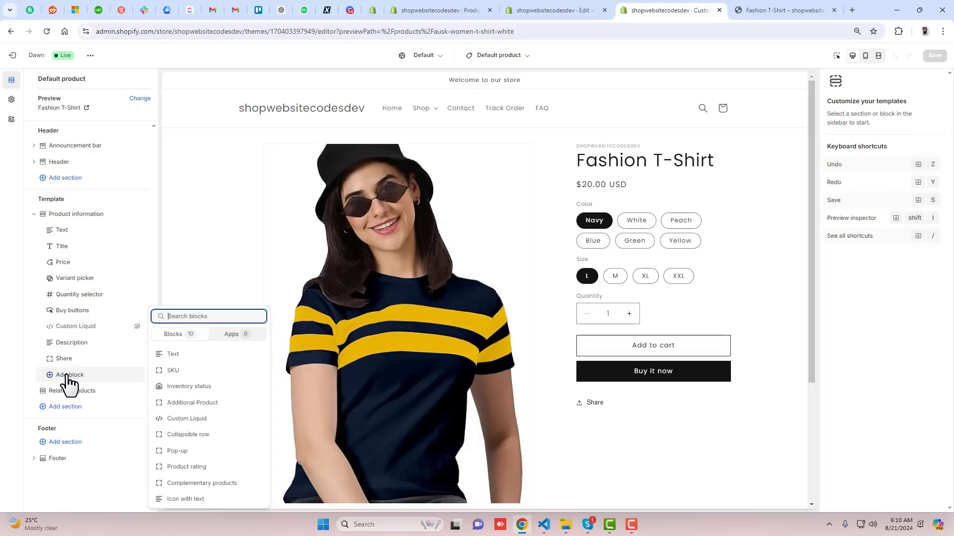
Add the Additional Product block below Quantity selector, then save the theme and the product
click(179, 405)
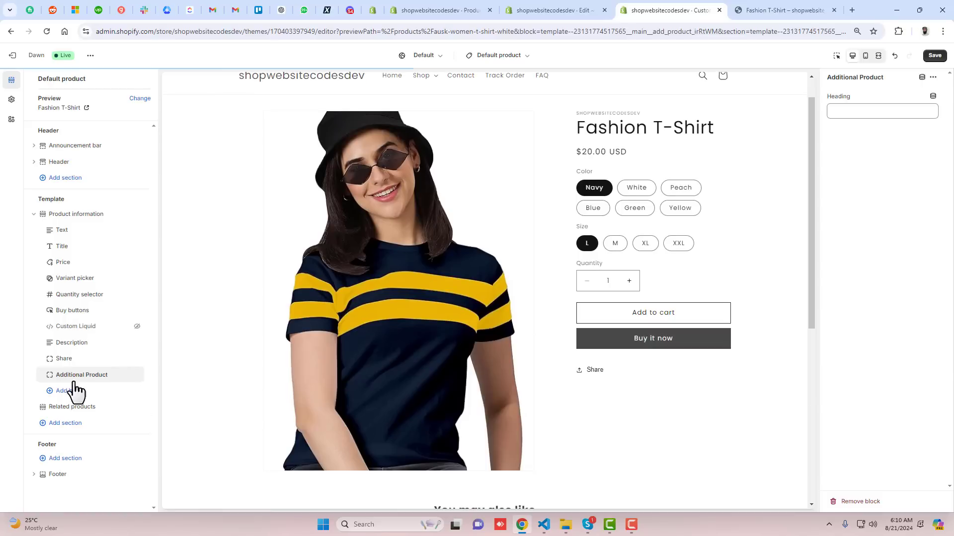
drag(44, 374, 44, 308)
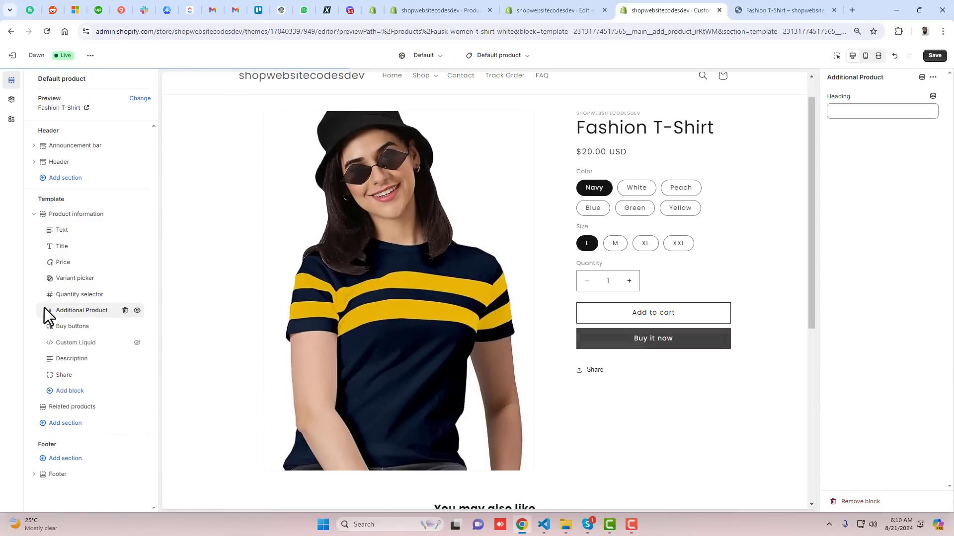
click(934, 55)
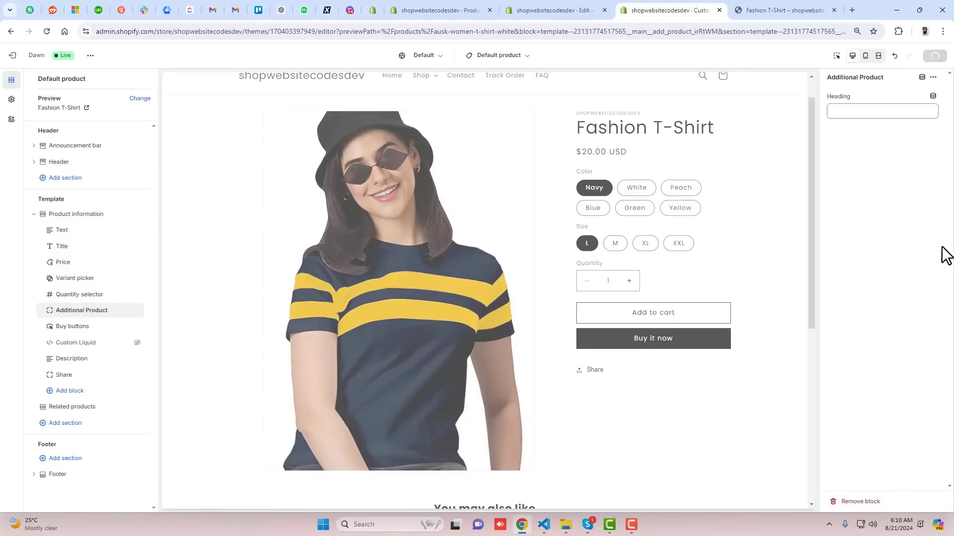
key(ctrl+Page_Up)
key(ctrl+Page_Up)
click(606, 55)
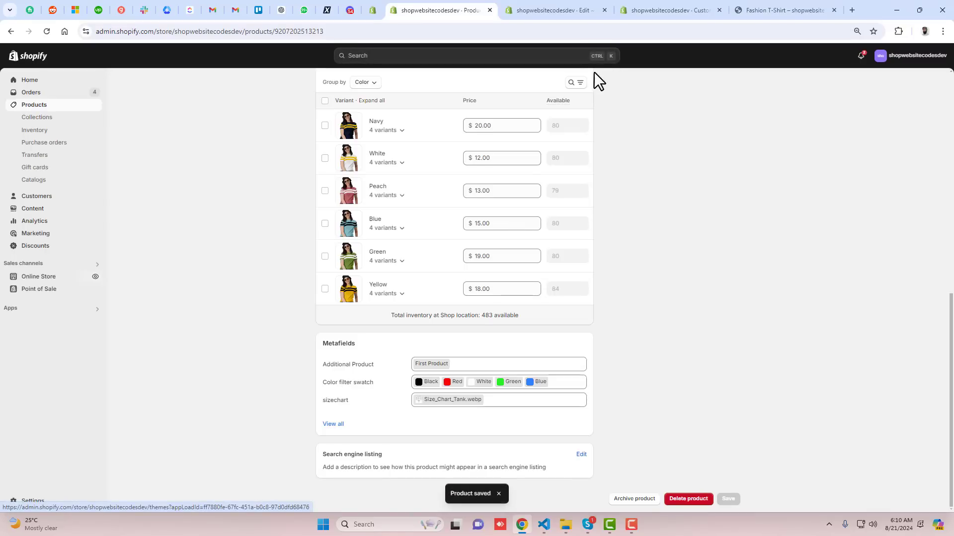
click(745, 9)
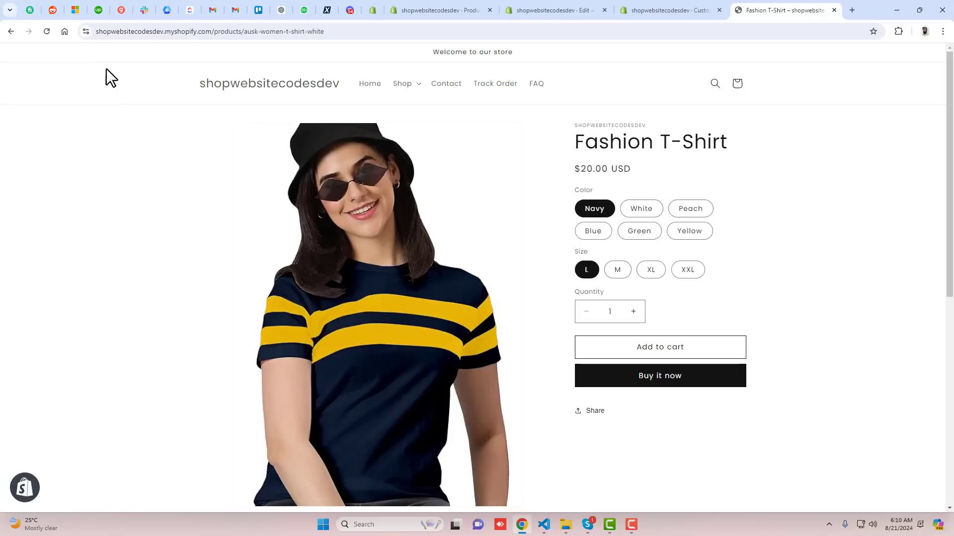
Reload the storefront and customizer until the Oversized | Loose Fit $11.00 add-on checkbox appears
click(51, 29)
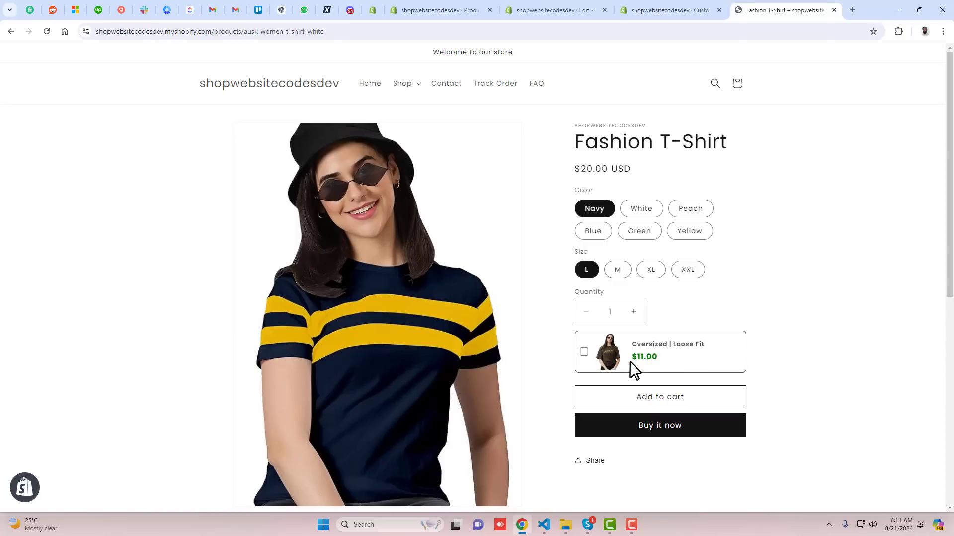
click(571, 9)
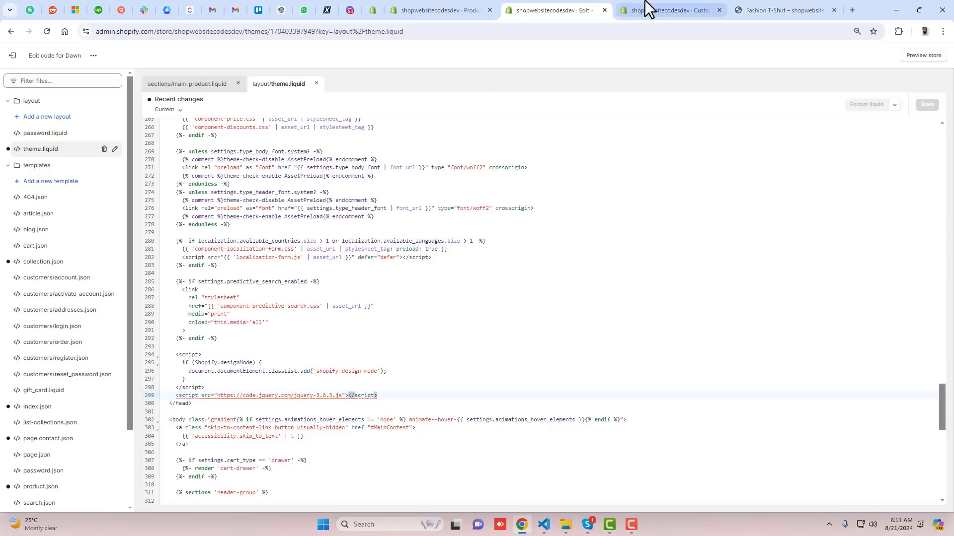
click(644, 10)
click(47, 31)
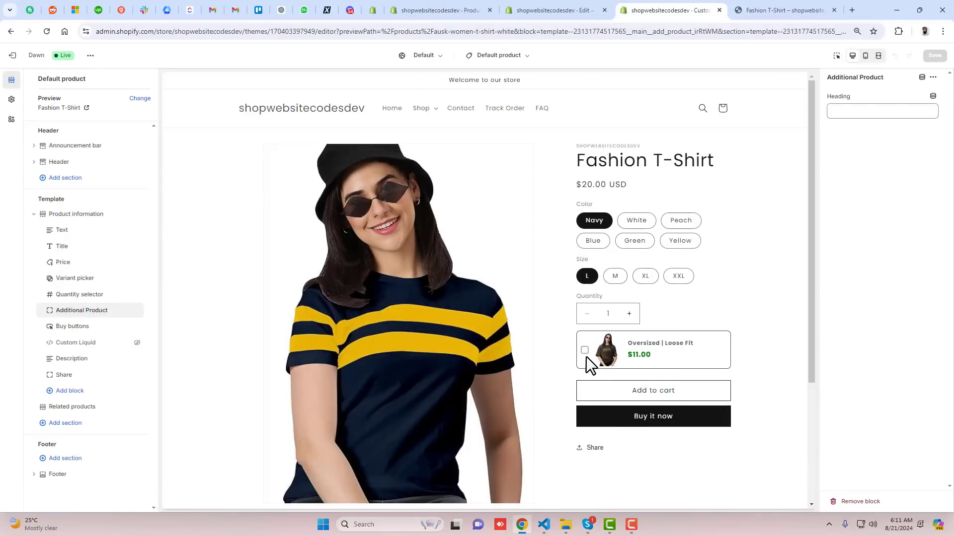
click(795, 10)
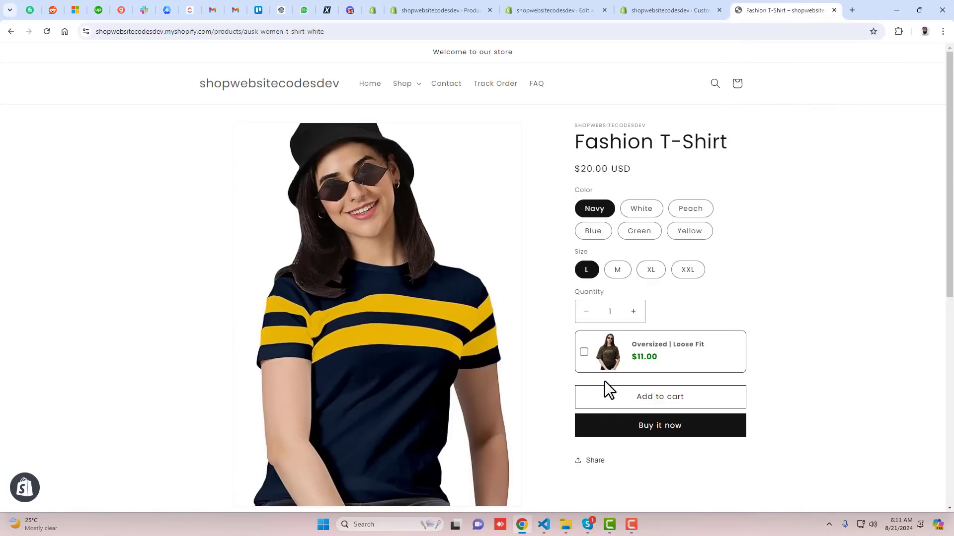
Start a new Additional Product metafield entry with the display text 'Second Product'
click(461, 10)
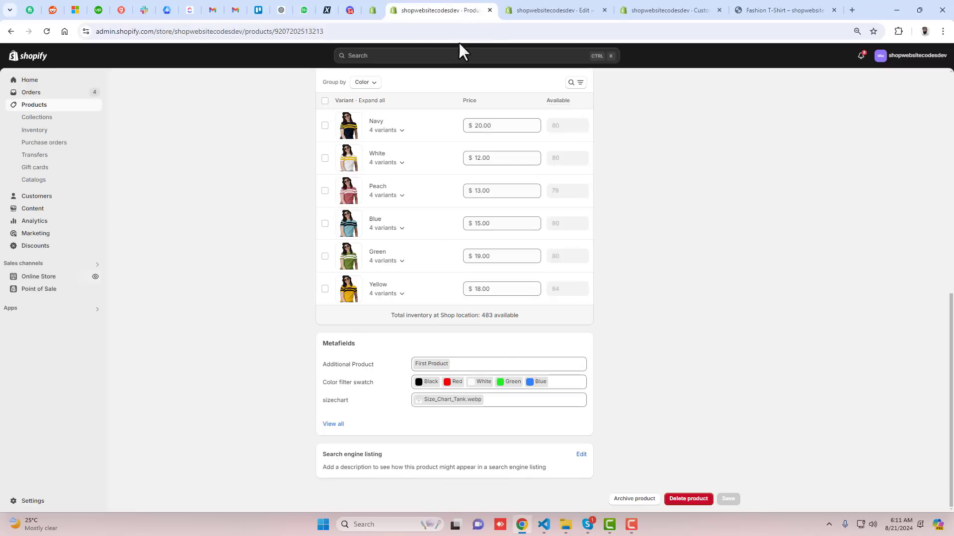
click(480, 374)
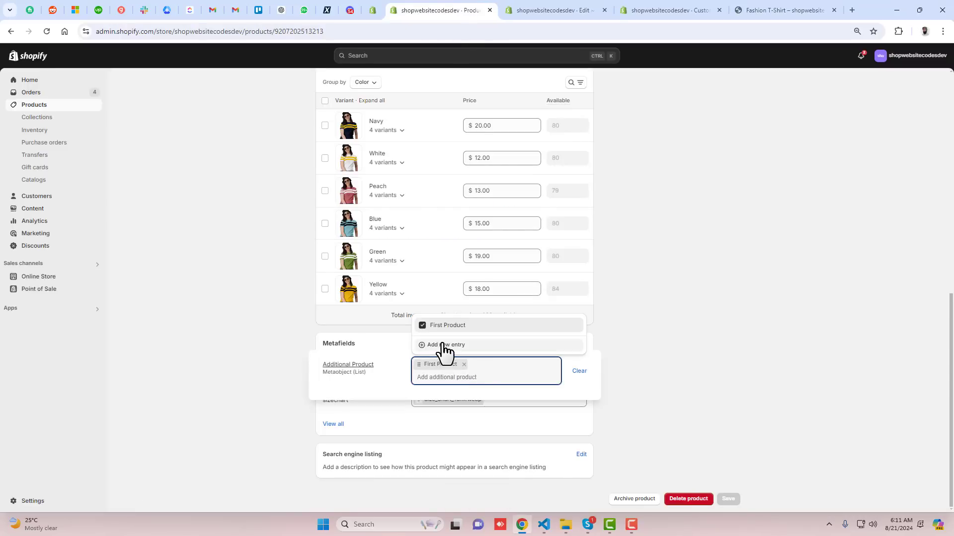
click(444, 346)
click(322, 154)
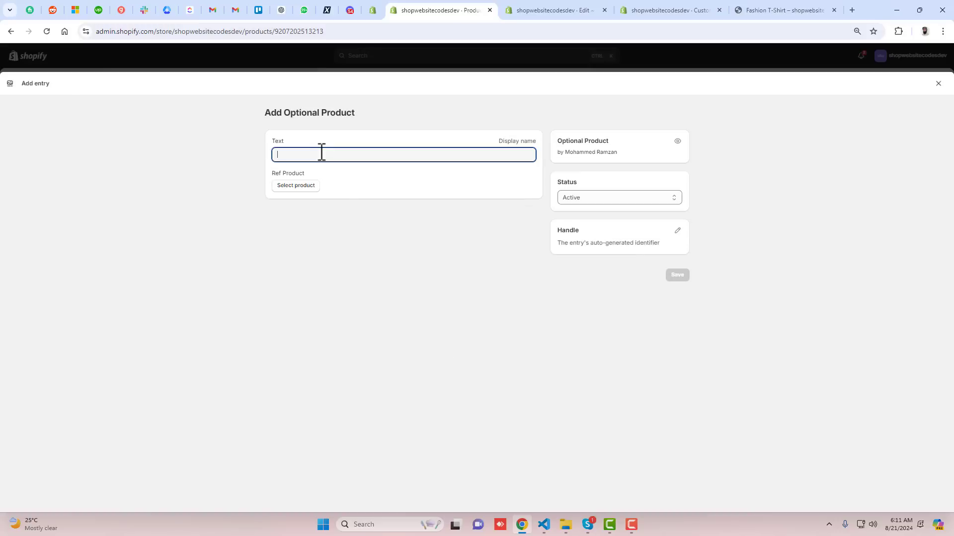
text(Second Product)
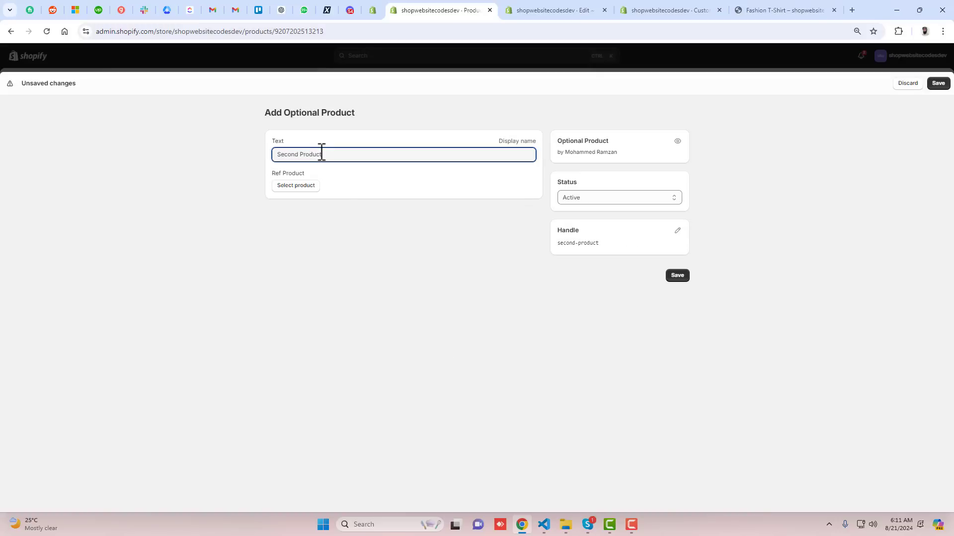
Link the entry to Wide Fit Half Sleeves, then save the entry and the Fashion T-Shirt
click(297, 185)
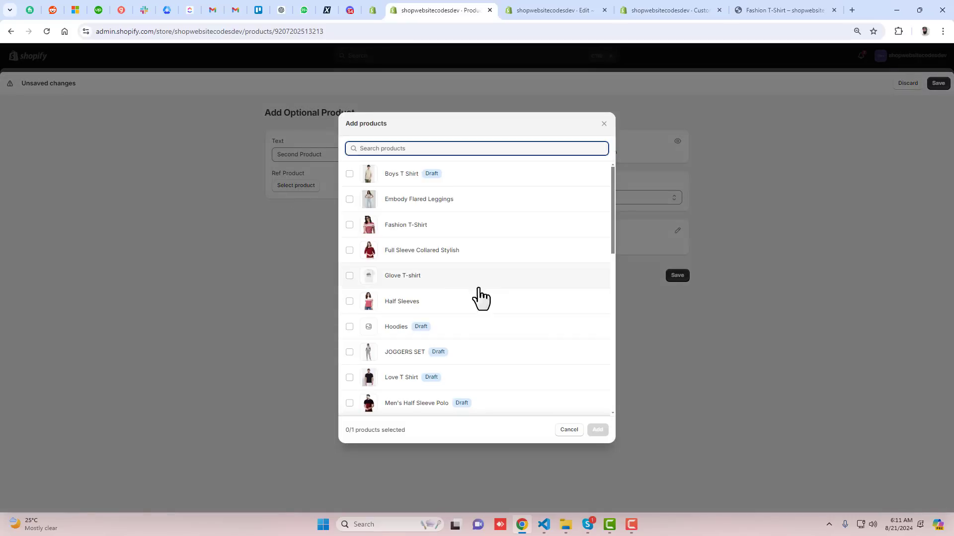
scroll(494, 295, down, 3)
scroll(494, 298, down, 5)
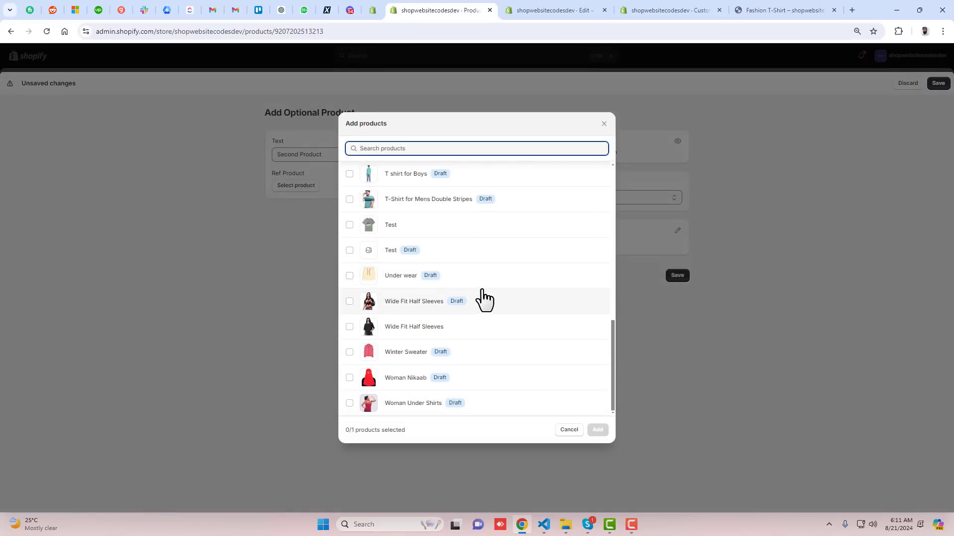
click(403, 329)
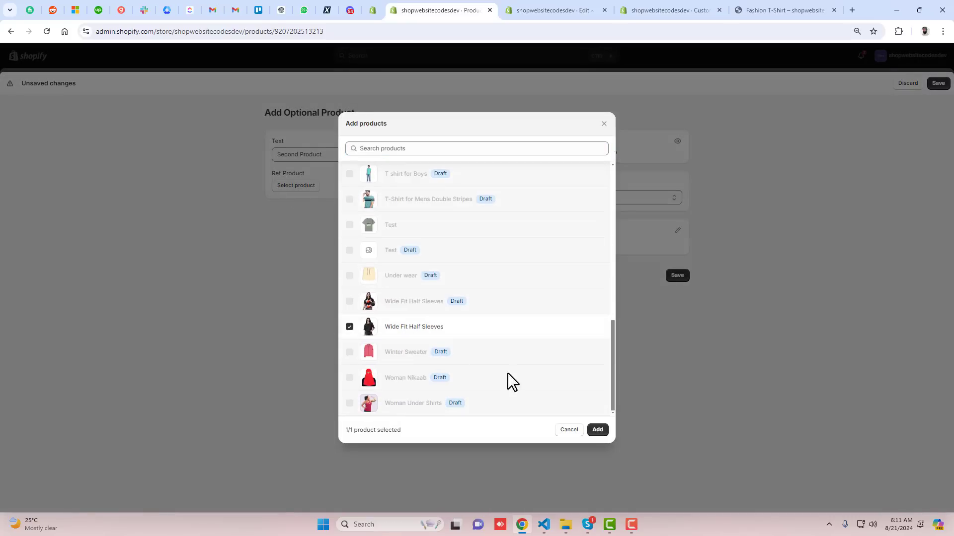
click(597, 430)
click(937, 83)
click(605, 56)
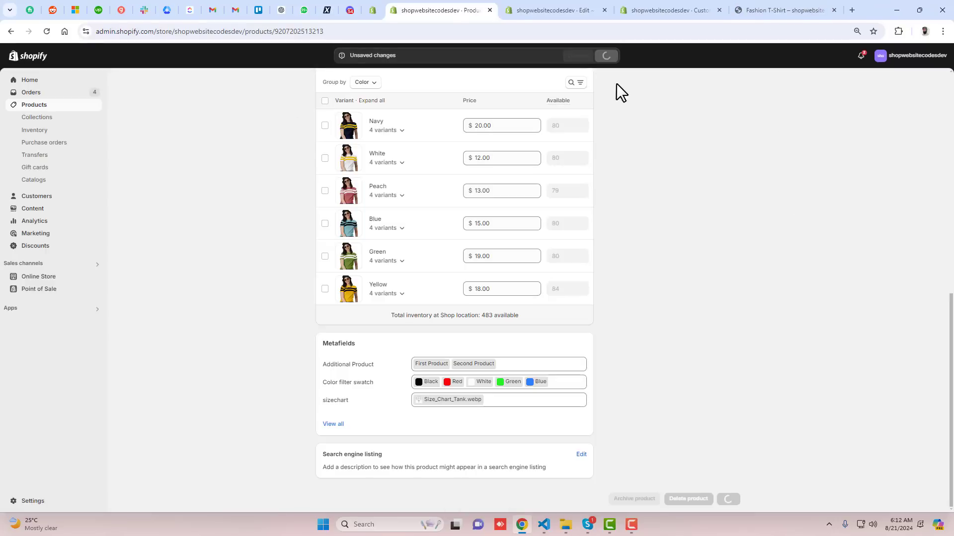
scroll(664, 160, up, 9)
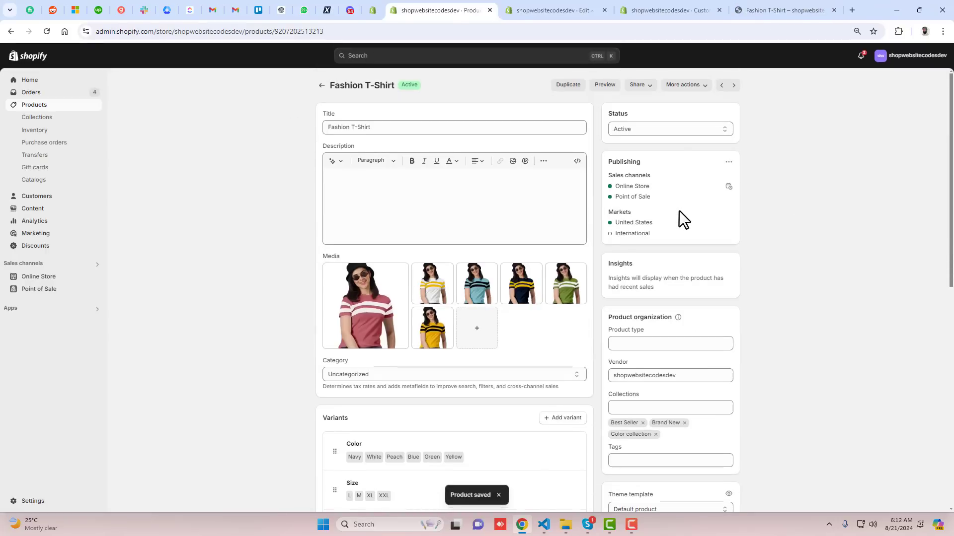
Preview the Fashion T-Shirt on the storefront and check that both add-ons are listed
click(604, 86)
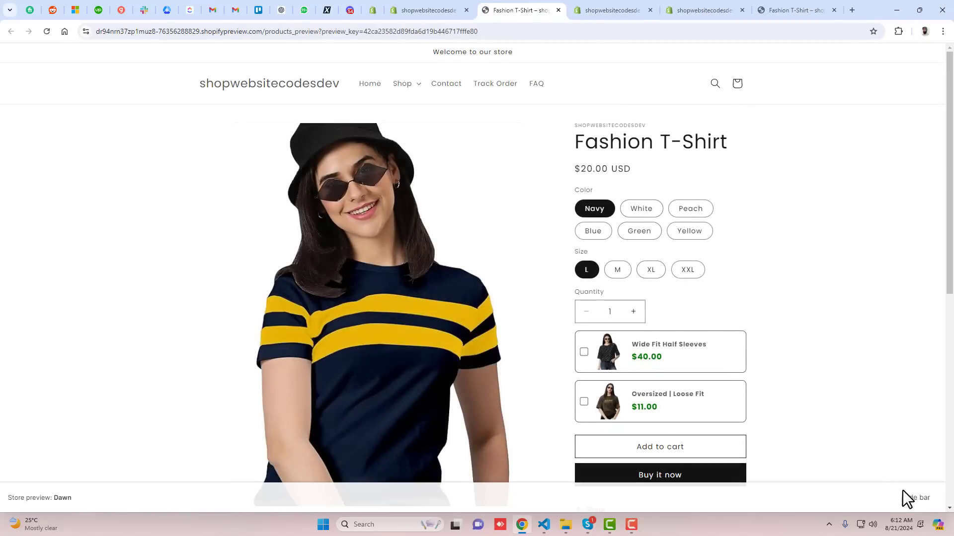
click(907, 498)
scroll(829, 378, down, 3)
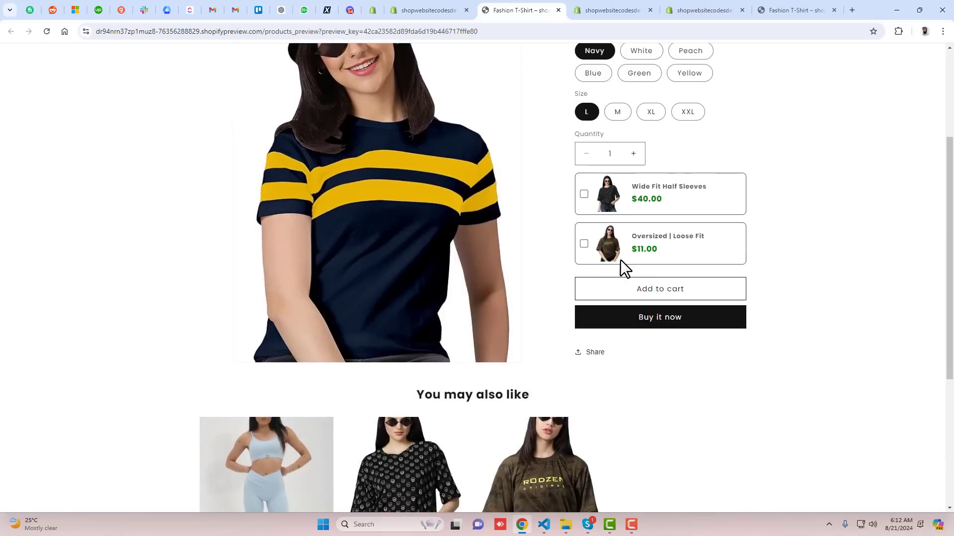
scroll(853, 330, up, 3)
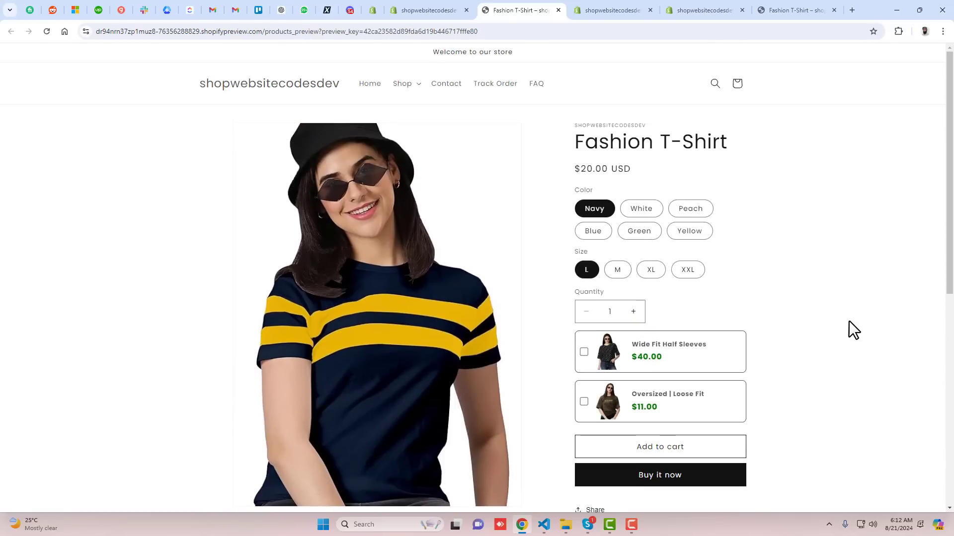
scroll(836, 321, down, 3)
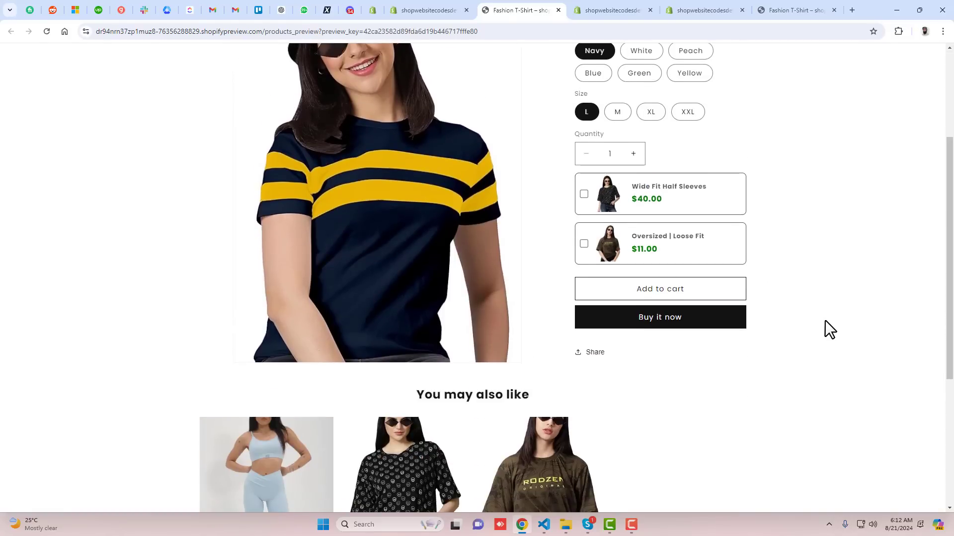
click(583, 287)
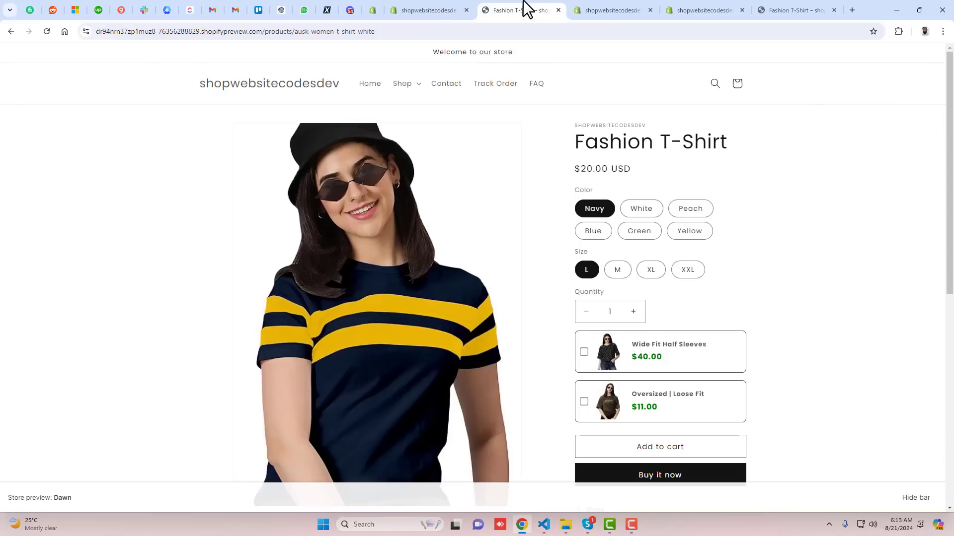
click(558, 10)
Reload the live product page and add the T-shirt with Wide Fit Half Sleeves ($40.00) to the cart
click(684, 8)
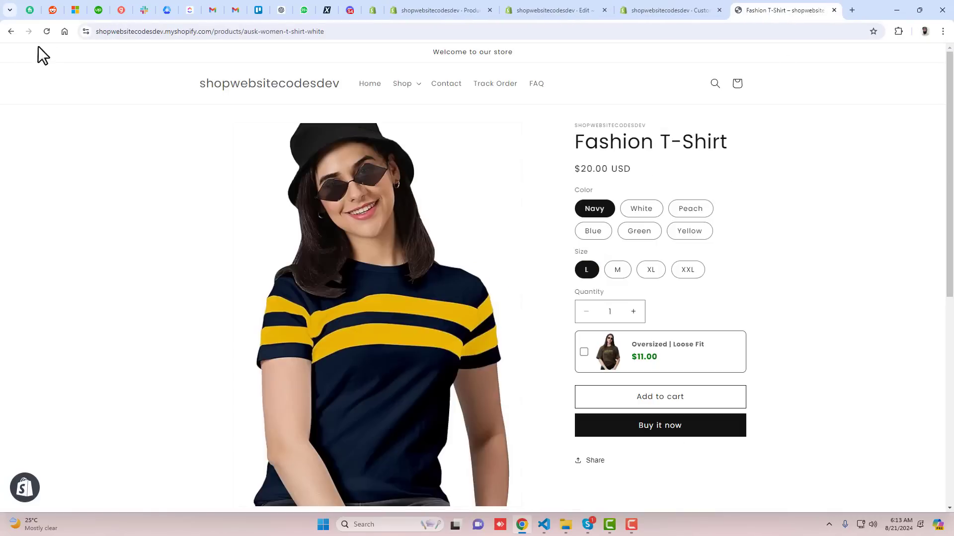
click(46, 31)
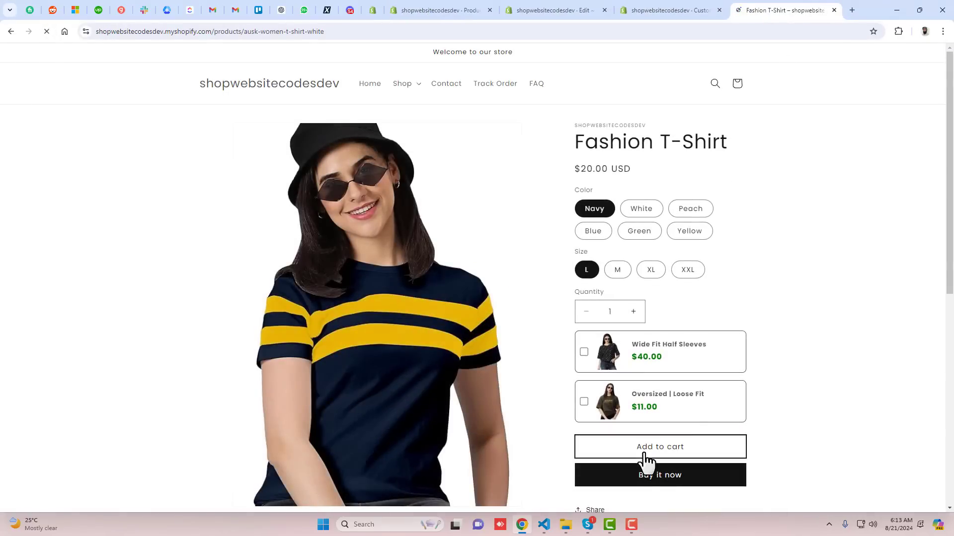
scroll(764, 354, down, 3)
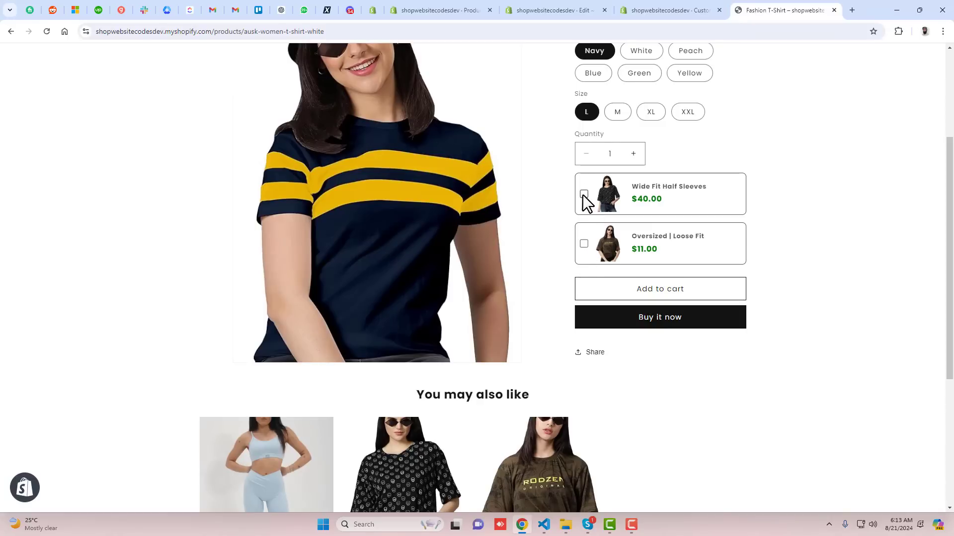
click(681, 296)
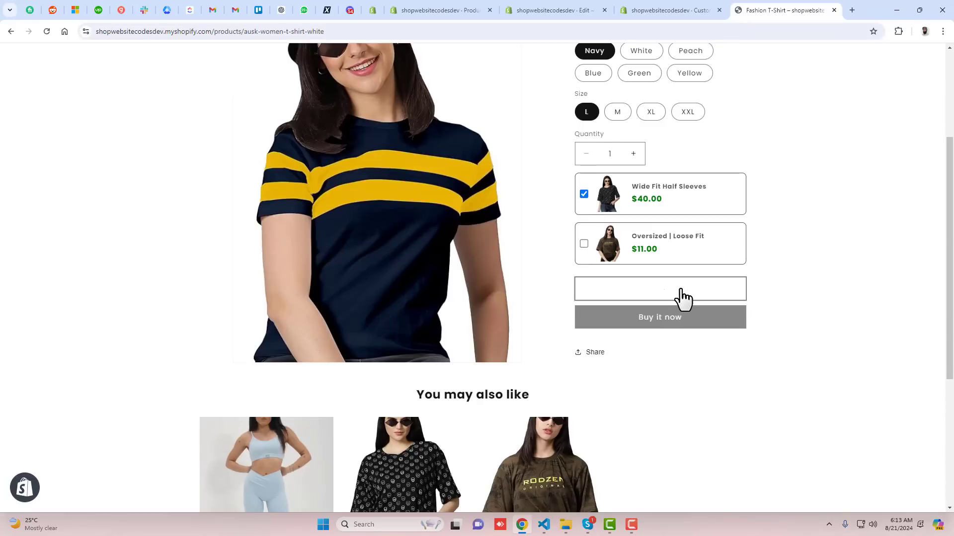